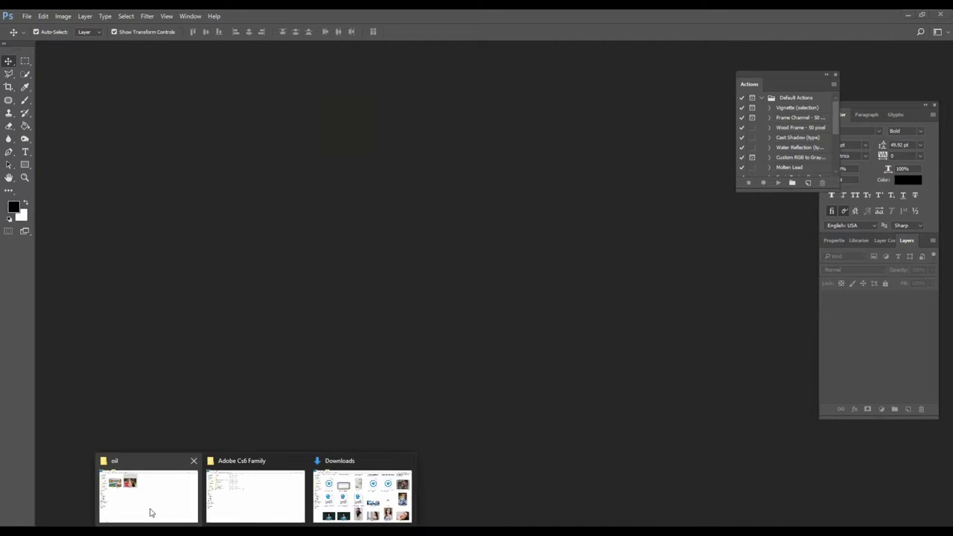
# Step: Open lago-federa-3746335_1920.jpg and girl-1461619_1920.jpg from the oil folder as Photoshop tabs
pyautogui.click(150, 512)
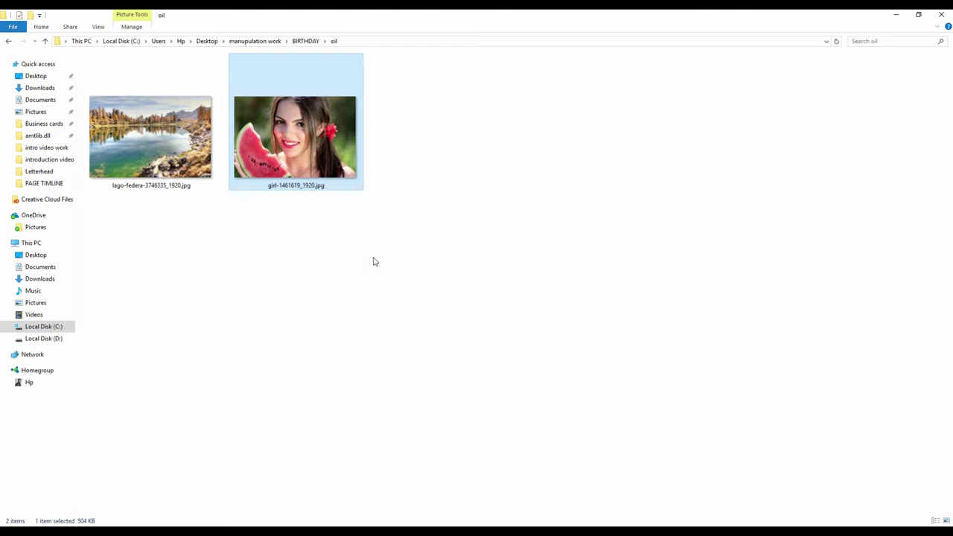
pyautogui.moveTo(390, 271); pyautogui.dragTo(166, 126)
pyautogui.moveTo(306, 148)
pyautogui.mouseDown()
pyautogui.moveTo(427, 278)
pyautogui.moveTo(410, 157)
pyautogui.mouseUp()
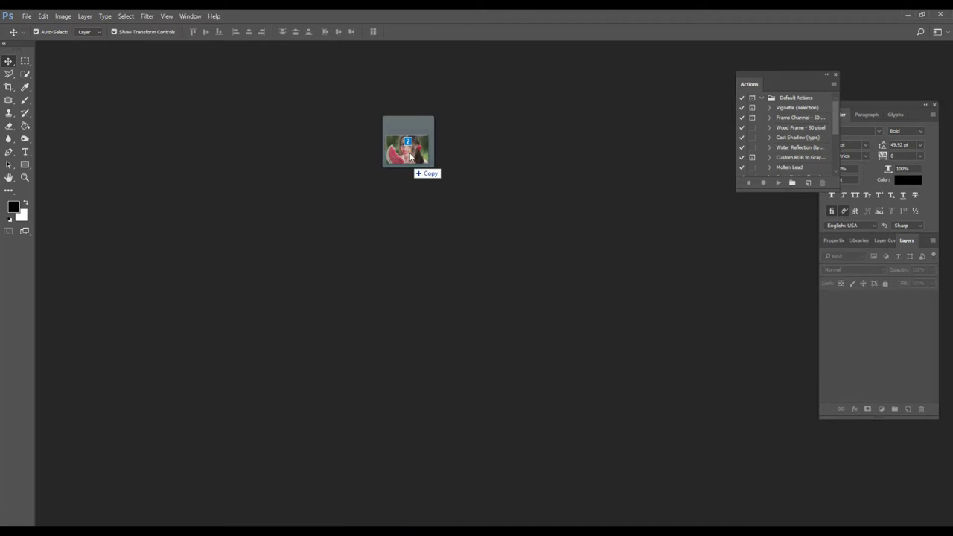
pyautogui.moveTo(410, 156); pyautogui.dragTo(410, 156)
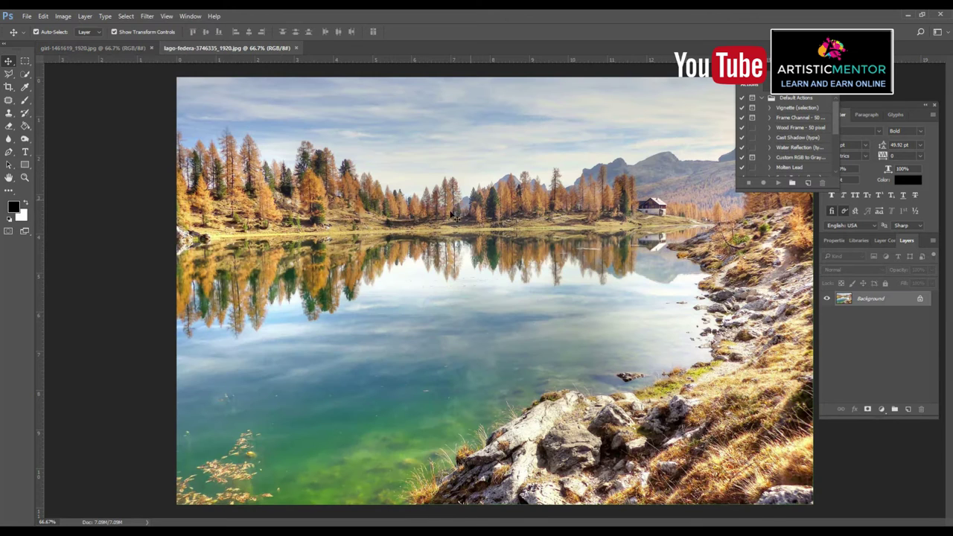
# Step: At 50% zoom, duplicate the lake photo's background onto a new Layer 1
pyautogui.hotkey('ctrl', '-')
pyautogui.hotkey('ctrl', 'j')
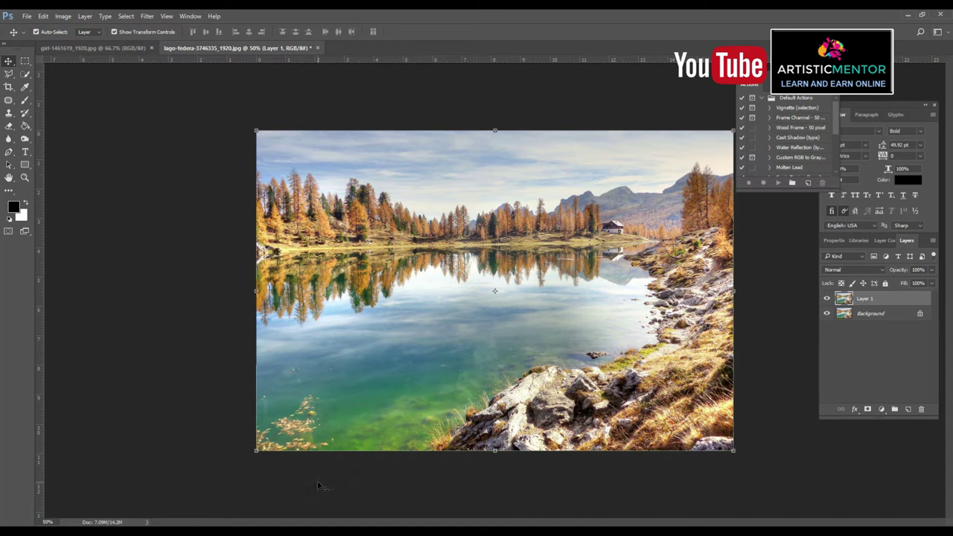
pyautogui.click(148, 16)
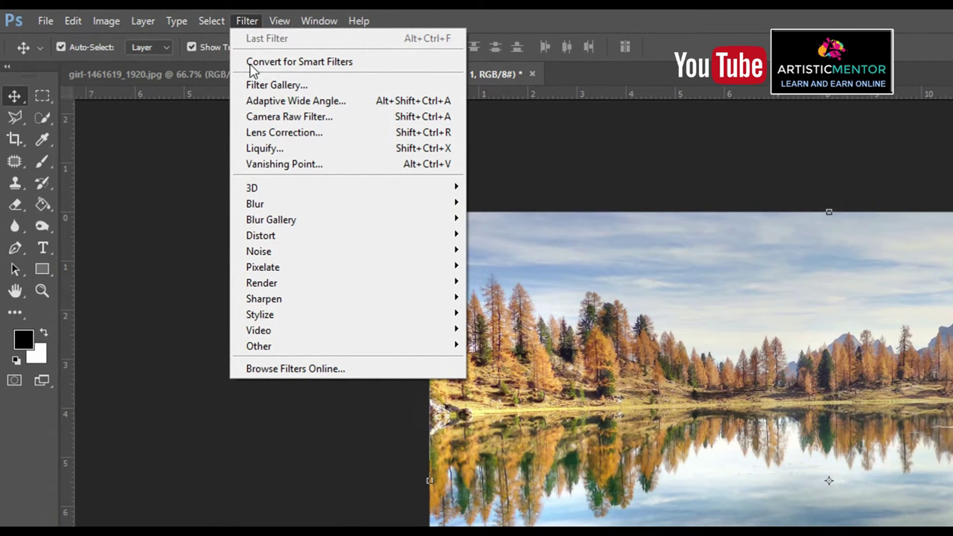
pyautogui.moveTo(260, 314)
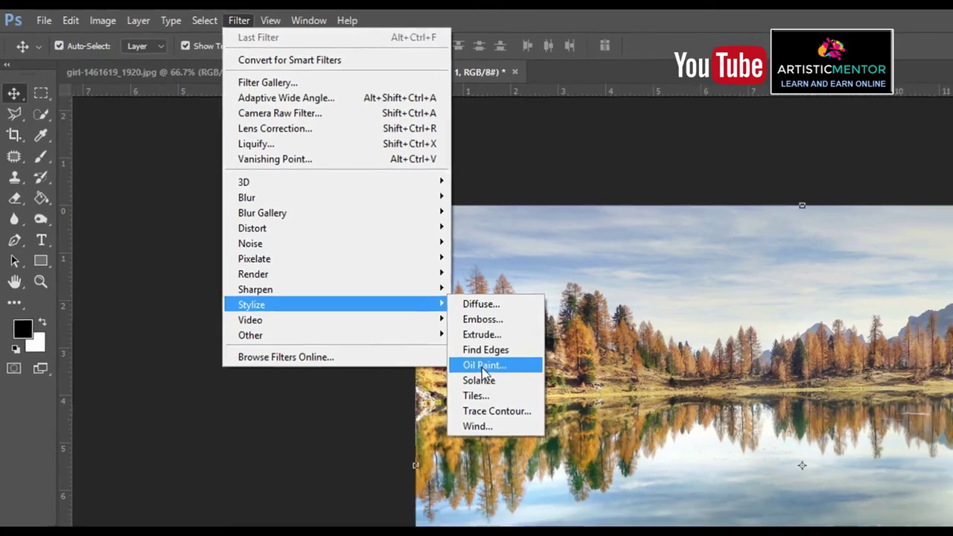
# Step: Apply Oil Paint to the lake's Layer 1 at Stylization 10 and Scale 4
pyautogui.click(500, 378)
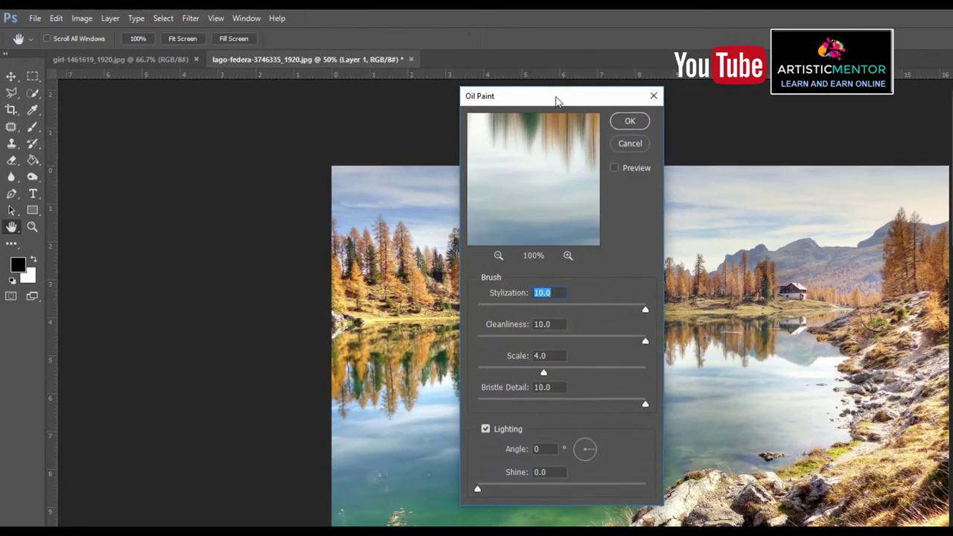
pyautogui.moveTo(557, 101); pyautogui.dragTo(695, 93)
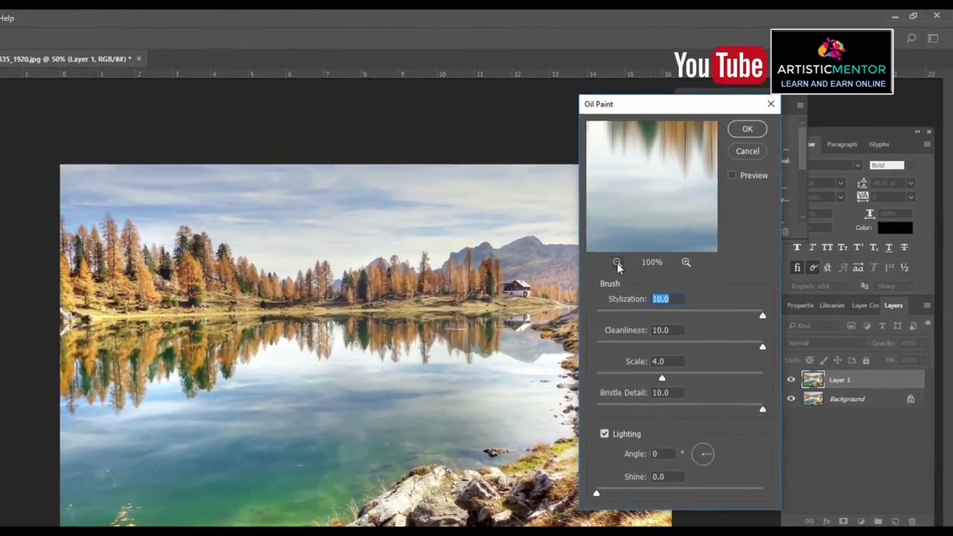
pyautogui.click(616, 263)
pyautogui.click(617, 262)
pyautogui.click(616, 263)
pyautogui.click(616, 263)
pyautogui.click(616, 263)
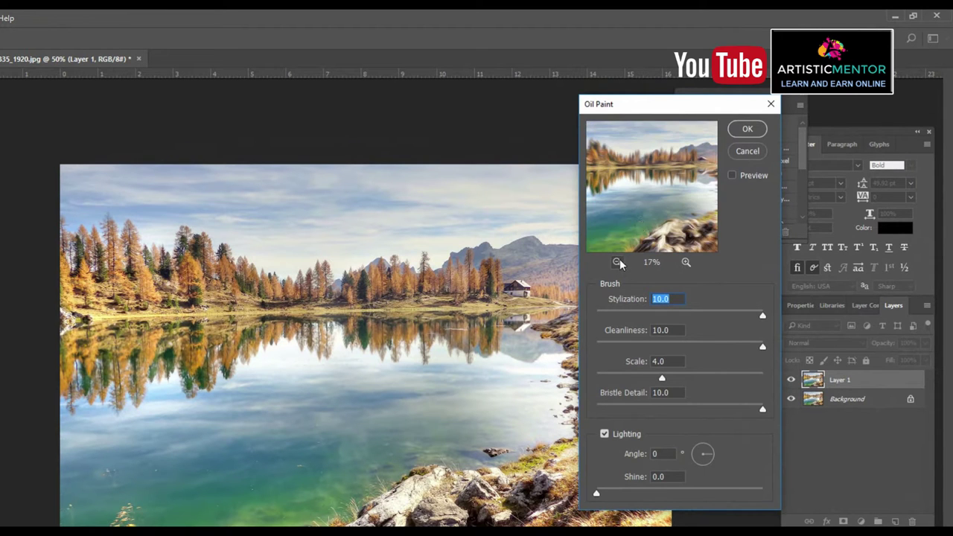
pyautogui.moveTo(659, 205); pyautogui.dragTo(624, 207)
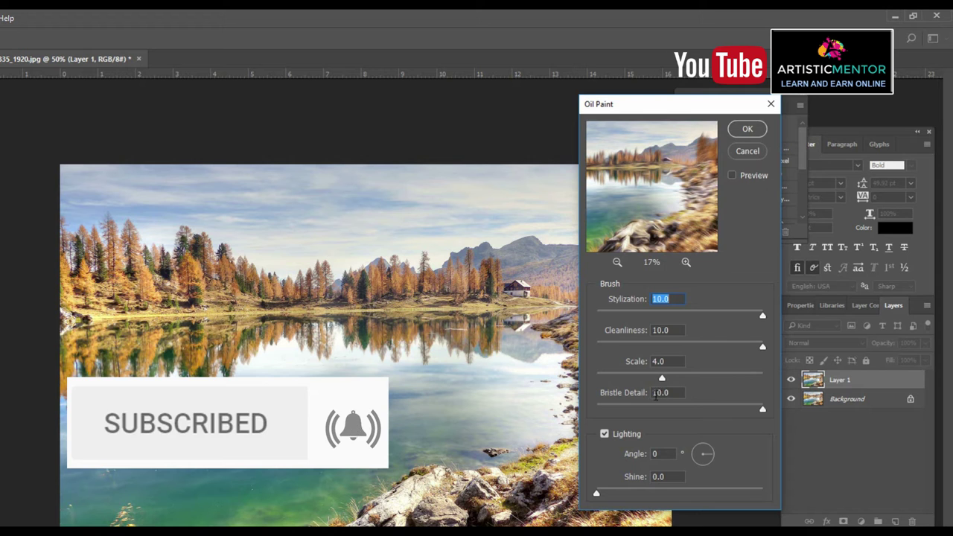
pyautogui.click(742, 129)
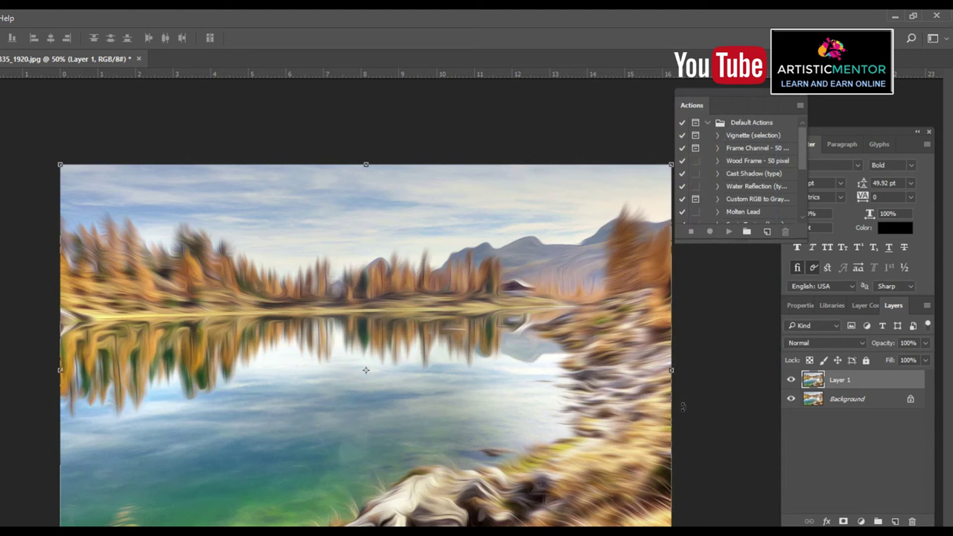
# Step: Inspect the painted lake up close, then duplicate the original Background layer
pyautogui.keyDown('ctrl'); pyautogui.click(372, 379); pyautogui.keyUp('ctrl')
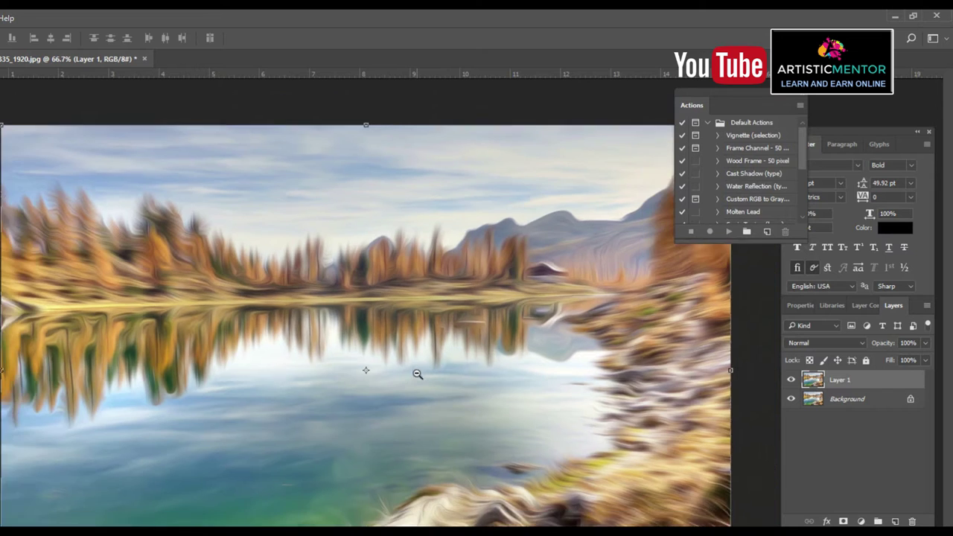
pyautogui.keyDown('alt'); pyautogui.click(418, 374); pyautogui.keyUp('alt')
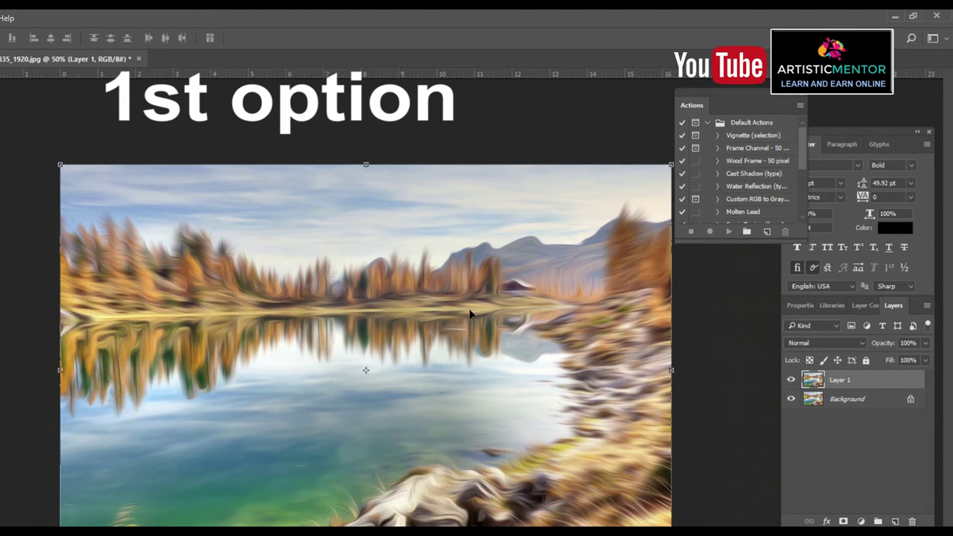
pyautogui.click(845, 400)
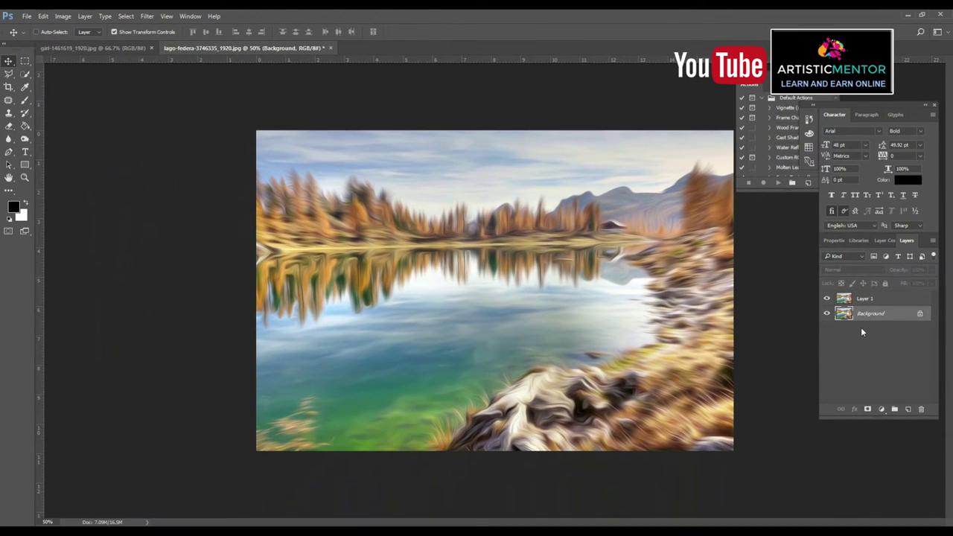
pyautogui.hotkey('ctrl', 'j')
# Step: Move Background copy above Layer 1 and rename it 'settings change'
pyautogui.moveTo(877, 315); pyautogui.dragTo(873, 293)
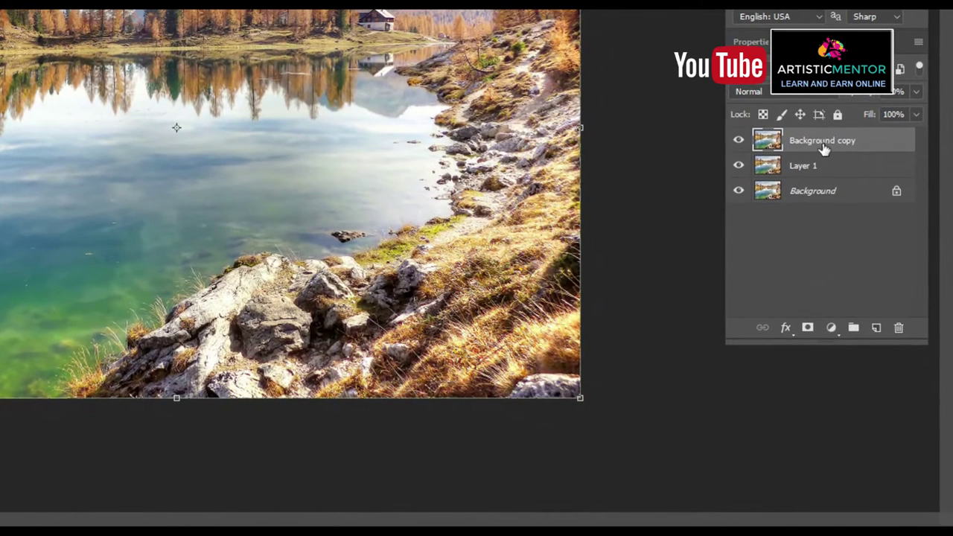
pyautogui.doubleClick(825, 140)
pyautogui.write('settin')
pyautogui.write('gs c')
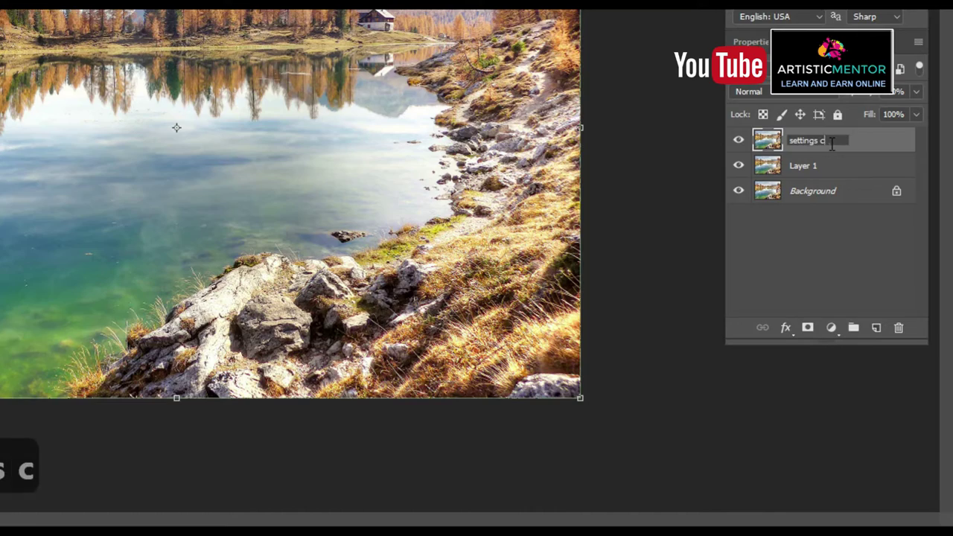
pyautogui.write('hange')
pyautogui.press('Return')
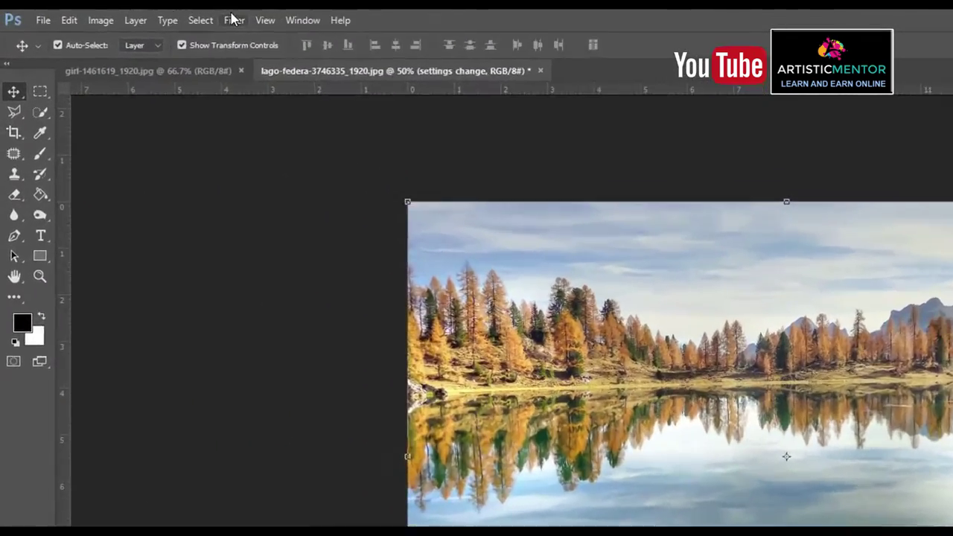
pyautogui.click(150, 17)
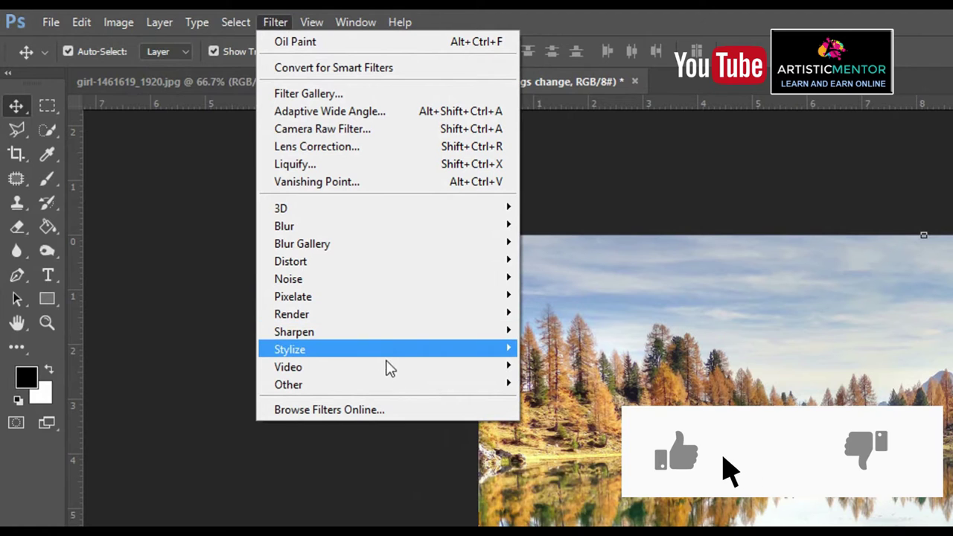
pyautogui.moveTo(289, 349)
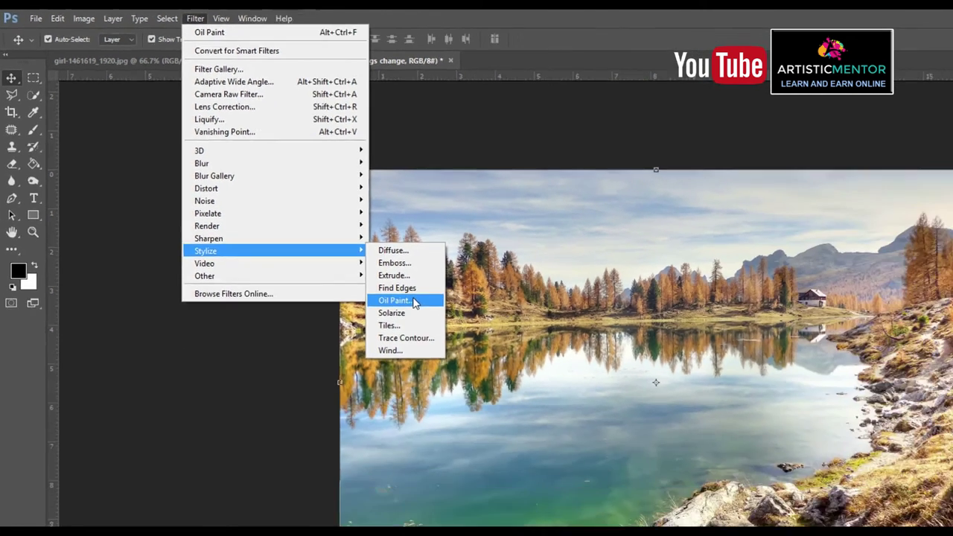
# Step: Apply Oil Paint to 'settings change' at Stylization 1.8, Cleanliness 10, Scale 4, Bristle Detail 10
pyautogui.click(414, 301)
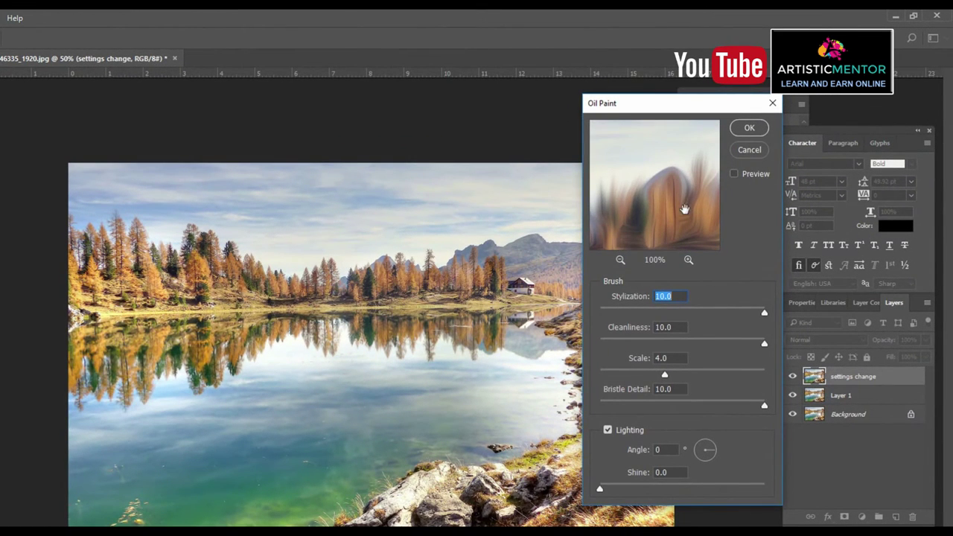
pyautogui.moveTo(685, 206); pyautogui.dragTo(672, 187)
pyautogui.moveTo(752, 313); pyautogui.dragTo(732, 316)
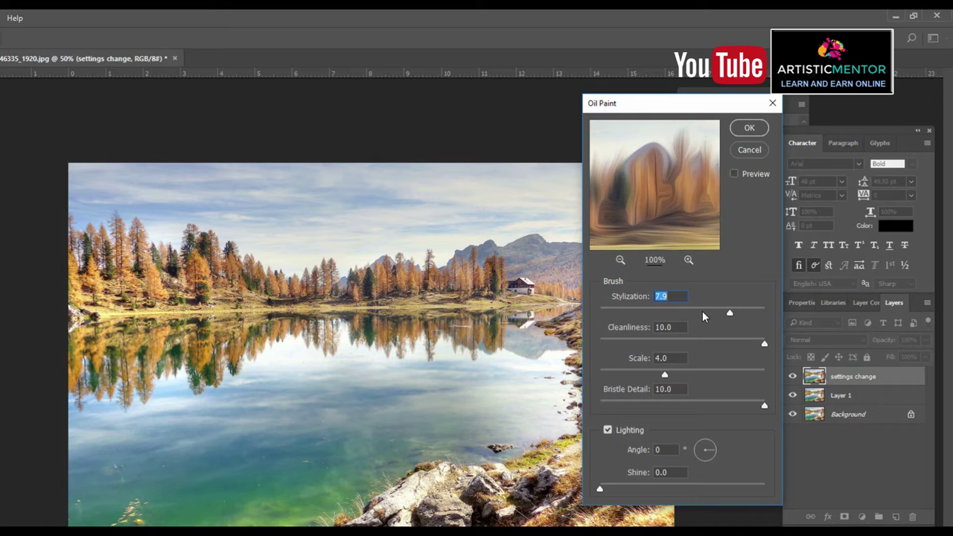
pyautogui.moveTo(728, 314); pyautogui.dragTo(628, 306)
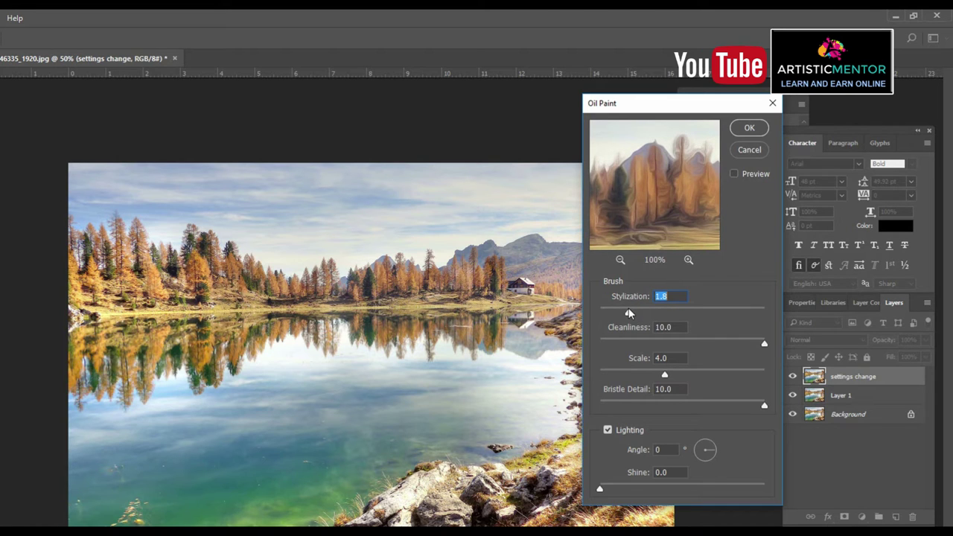
pyautogui.moveTo(654, 202)
pyautogui.mouseDown()
pyautogui.moveTo(636, 184)
pyautogui.moveTo(652, 222)
pyautogui.moveTo(630, 190)
pyautogui.mouseUp()
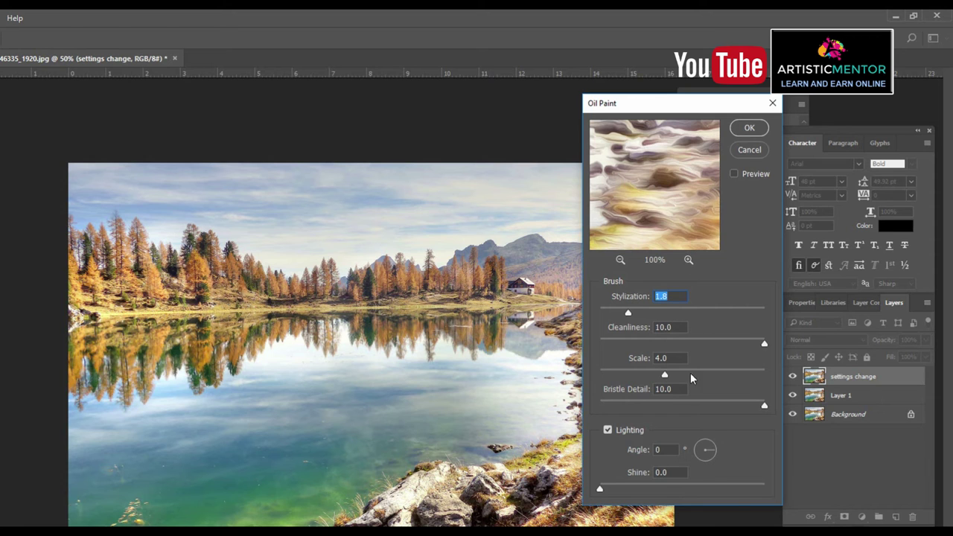
pyautogui.click(745, 131)
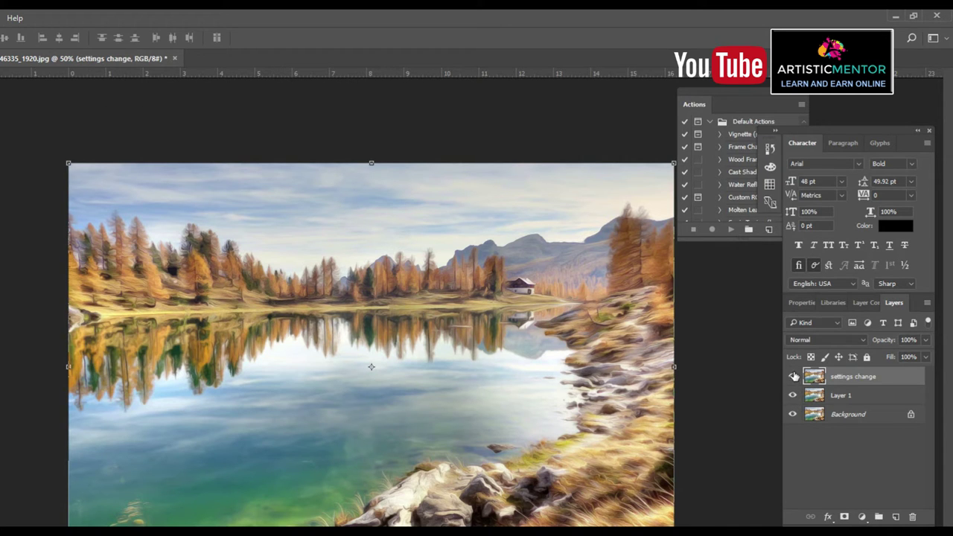
# Step: Compare the 'settings change' and Layer 1 oil-paint versions against the original, then view the portrait at 50%
pyautogui.click(793, 377)
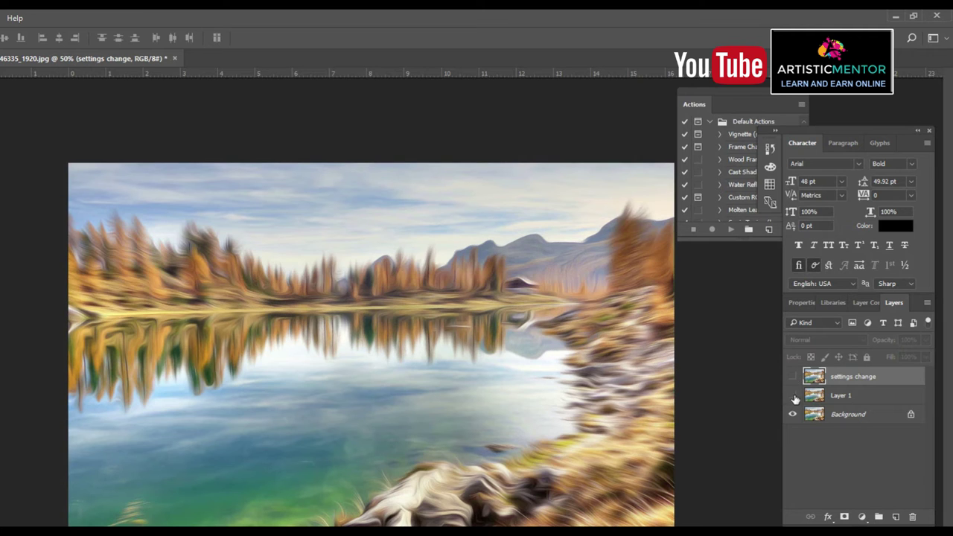
pyautogui.click(793, 396)
pyautogui.click(792, 395)
pyautogui.click(793, 377)
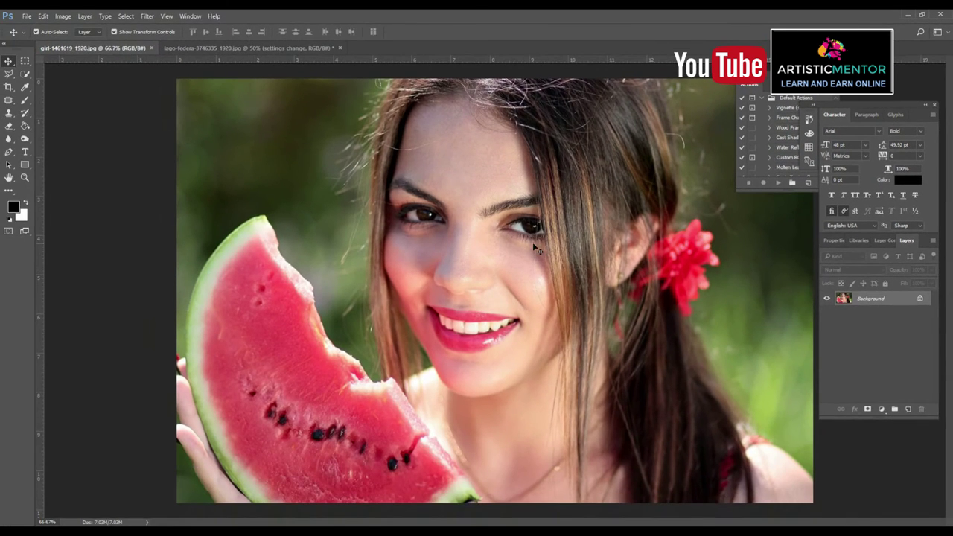
pyautogui.hotkey('ctrl', '-')
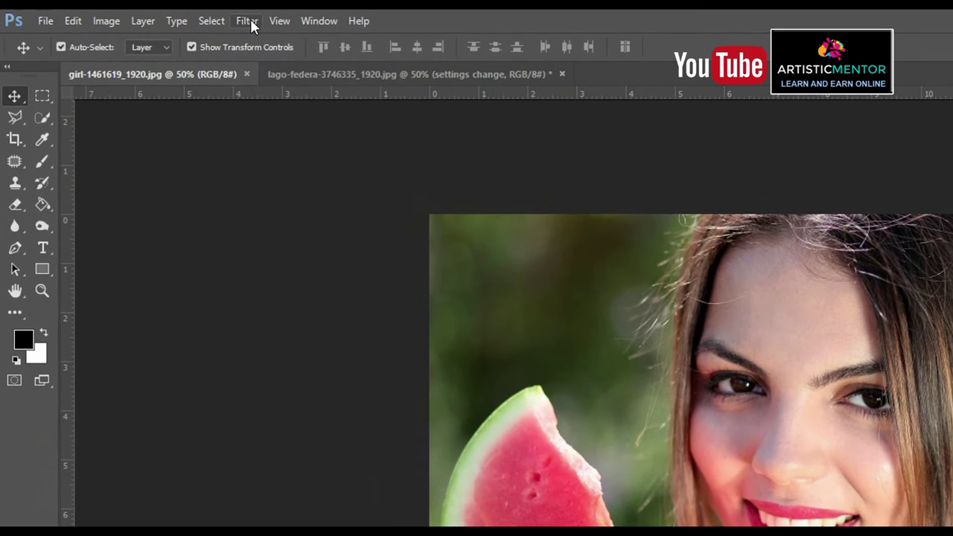
# Step: Set Oil Paint on the watermelon-girl photo to Stylization 10 and Scale 7.1
pyautogui.click(249, 21)
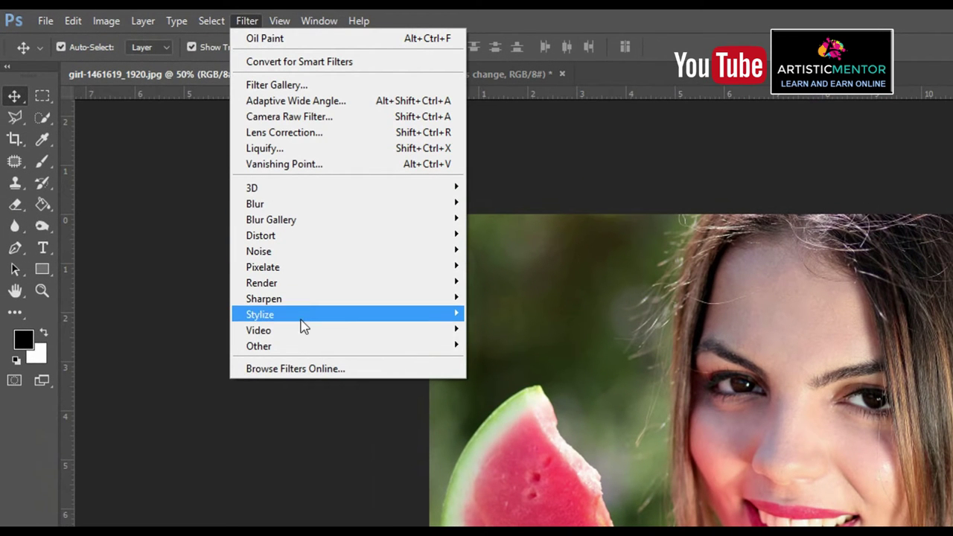
pyautogui.moveTo(259, 314)
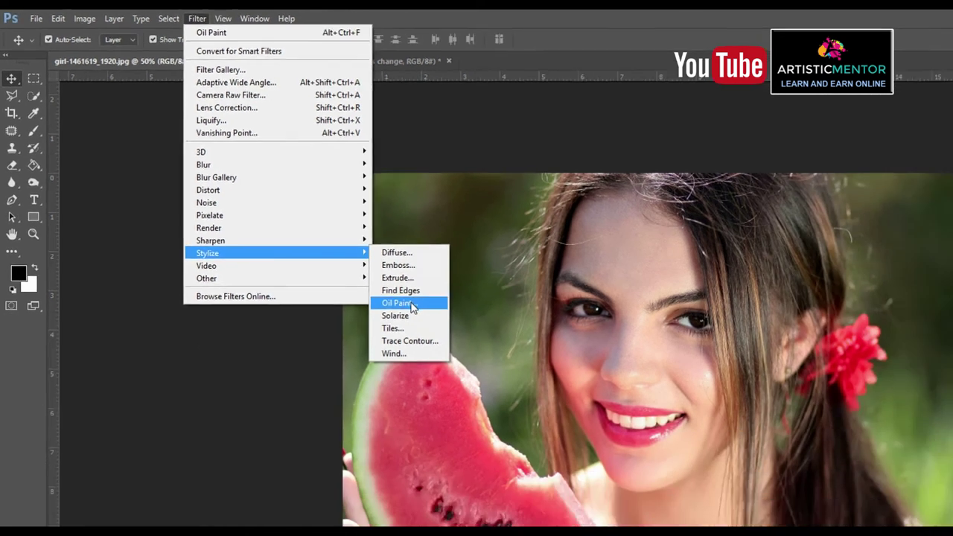
pyautogui.click(530, 379)
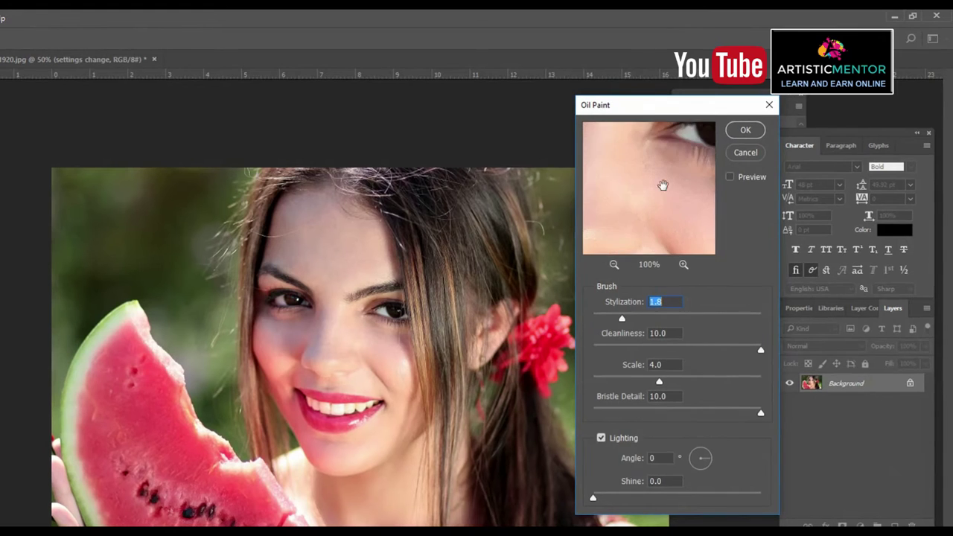
pyautogui.click(613, 265)
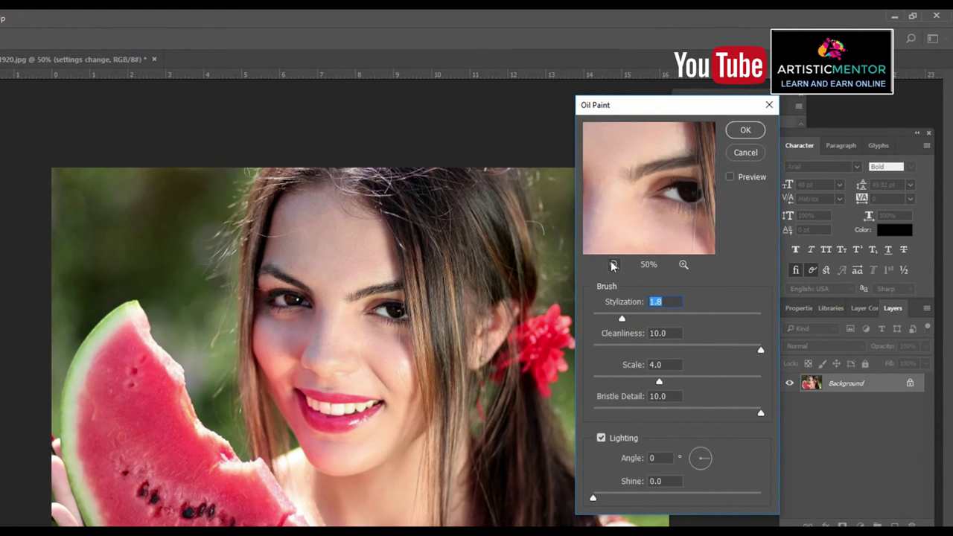
pyautogui.click(613, 265)
pyautogui.moveTo(626, 318); pyautogui.dragTo(816, 316)
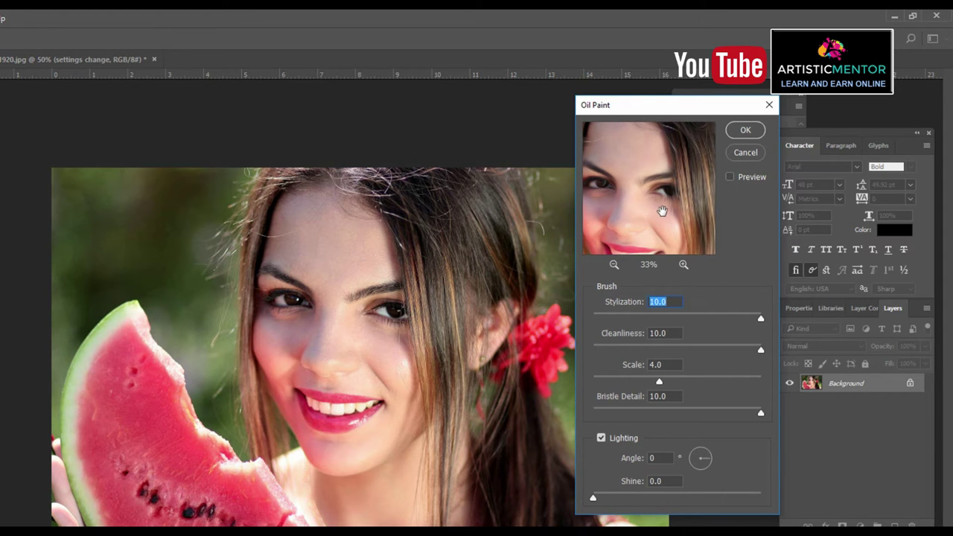
pyautogui.moveTo(670, 214); pyautogui.dragTo(669, 231)
pyautogui.moveTo(666, 192)
pyautogui.mouseDown()
pyautogui.moveTo(673, 242)
pyautogui.moveTo(617, 213)
pyautogui.moveTo(659, 209)
pyautogui.mouseUp()
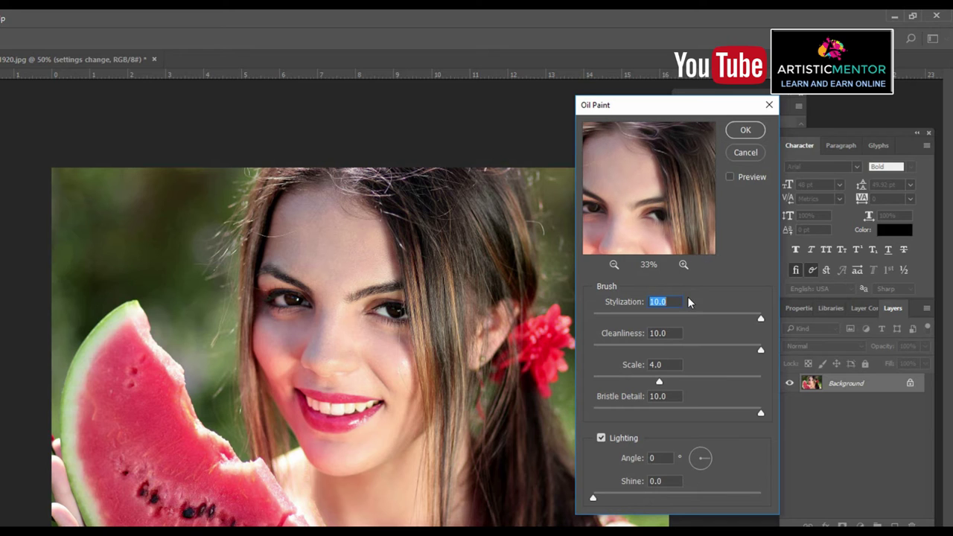
pyautogui.moveTo(660, 381); pyautogui.dragTo(703, 381)
pyautogui.moveTo(702, 378); pyautogui.dragTo(711, 378)
# Step: Enter 4, apply the Oil Paint filter, and zoom in on the painted watermelon and mouth
pyautogui.write('4')
pyautogui.click(743, 132)
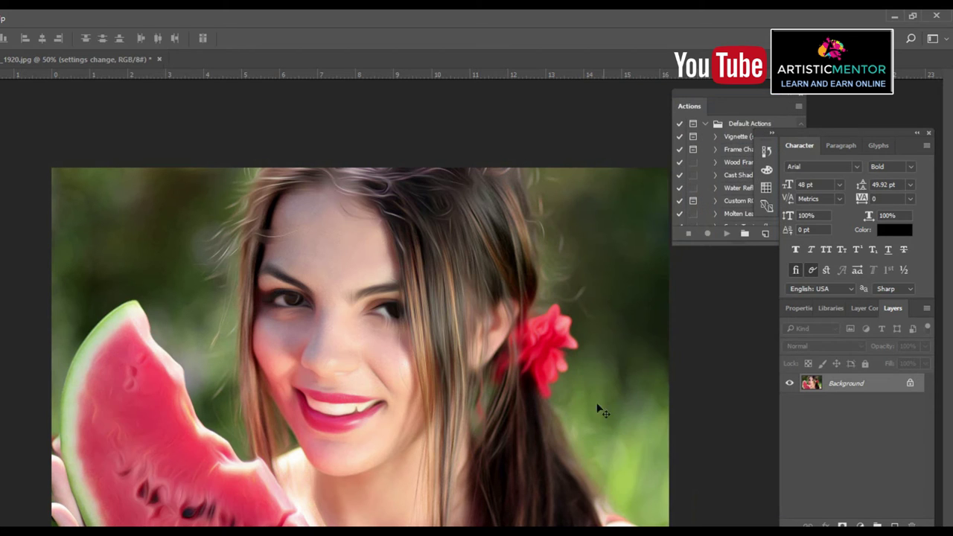
pyautogui.hotkey('ctrl', 'space')
pyautogui.moveTo(390, 387); pyautogui.dragTo(439, 361)
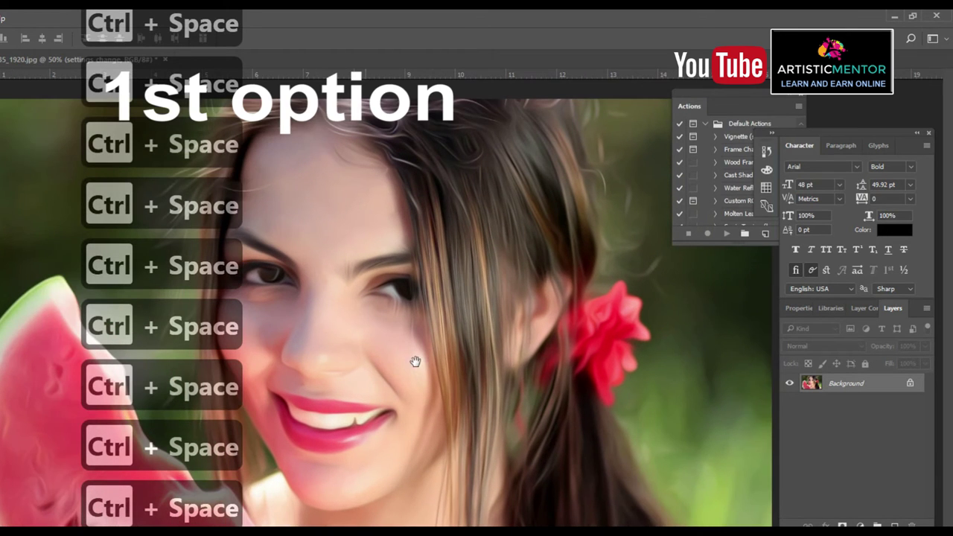
pyautogui.click(343, 376)
pyautogui.moveTo(452, 256); pyautogui.dragTo(516, 196)
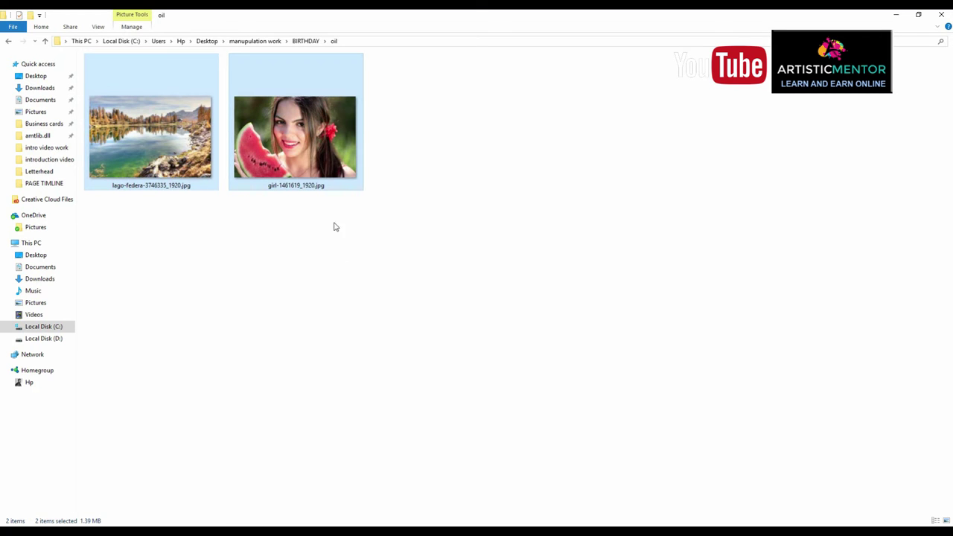
# Step: Place the original girl-1461619_1920 photo onto the painted portrait document
pyautogui.click(313, 149)
pyautogui.moveTo(313, 149); pyautogui.dragTo(383, 528)
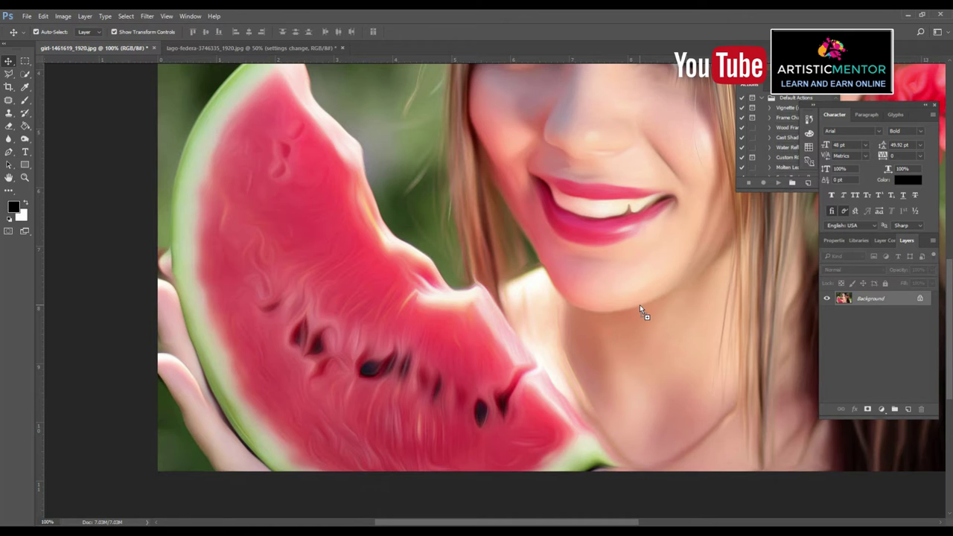
pyautogui.moveTo(383, 521); pyautogui.dragTo(640, 309)
pyautogui.press('Return')
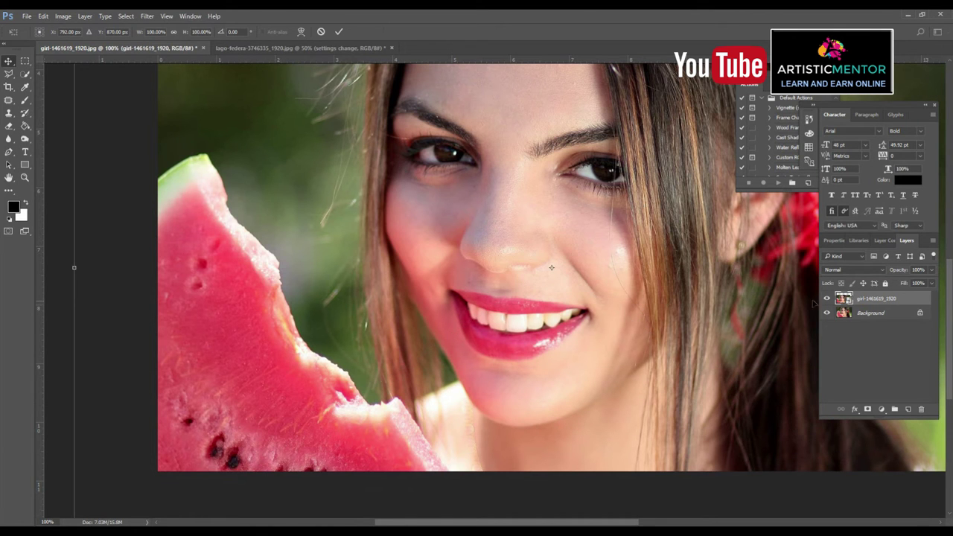
# Step: Convert the painted Background into Layer 0 and put the original photo beneath it
pyautogui.moveTo(876, 312); pyautogui.dragTo(881, 322)
pyautogui.doubleClick(878, 314)
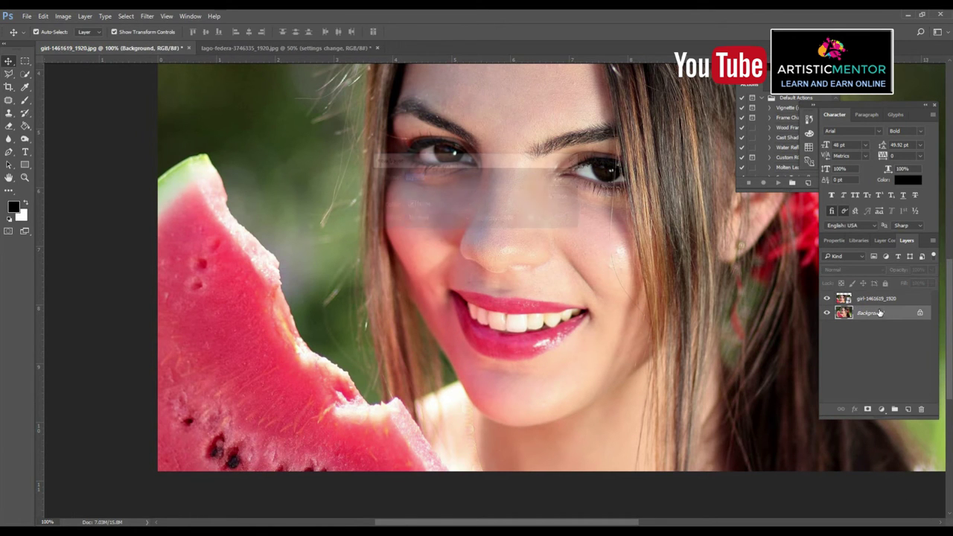
pyautogui.click(561, 181)
pyautogui.moveTo(872, 299); pyautogui.dragTo(866, 320)
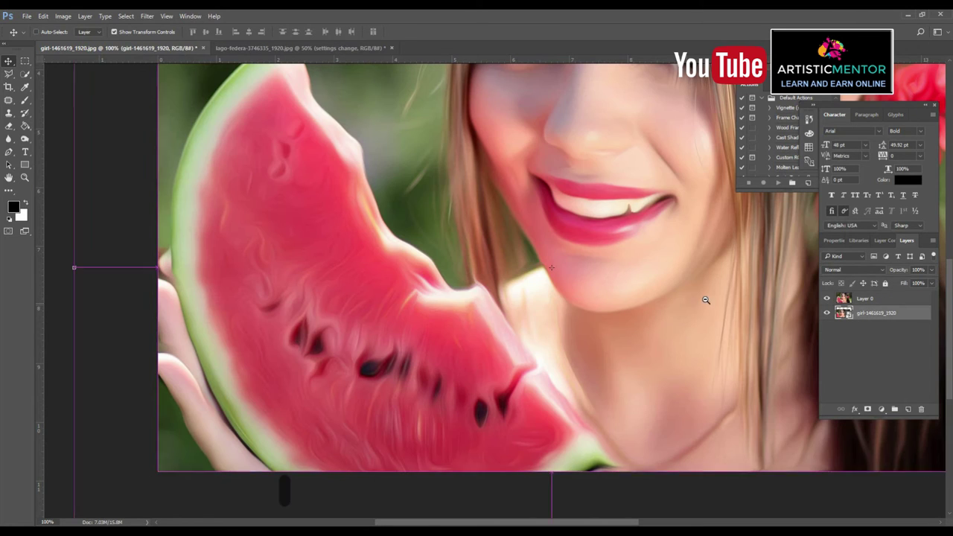
# Step: Align the original photo flush with the painting and lock its layer
pyautogui.hotkey('ctrl', '-')
pyautogui.moveTo(702, 297); pyautogui.dragTo(596, 325)
pyautogui.keyDown('ctrl'); pyautogui.click(596, 325); pyautogui.keyUp('ctrl')
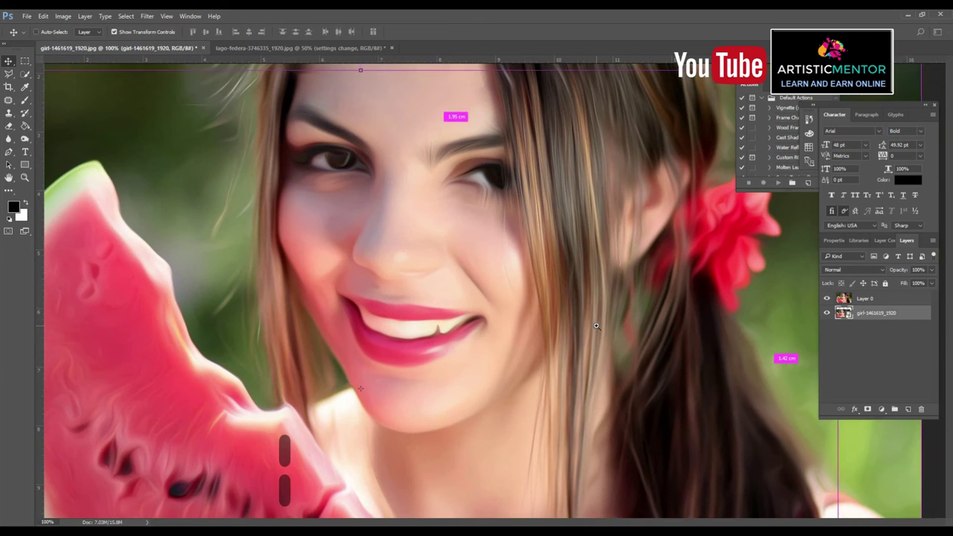
pyautogui.click(826, 299)
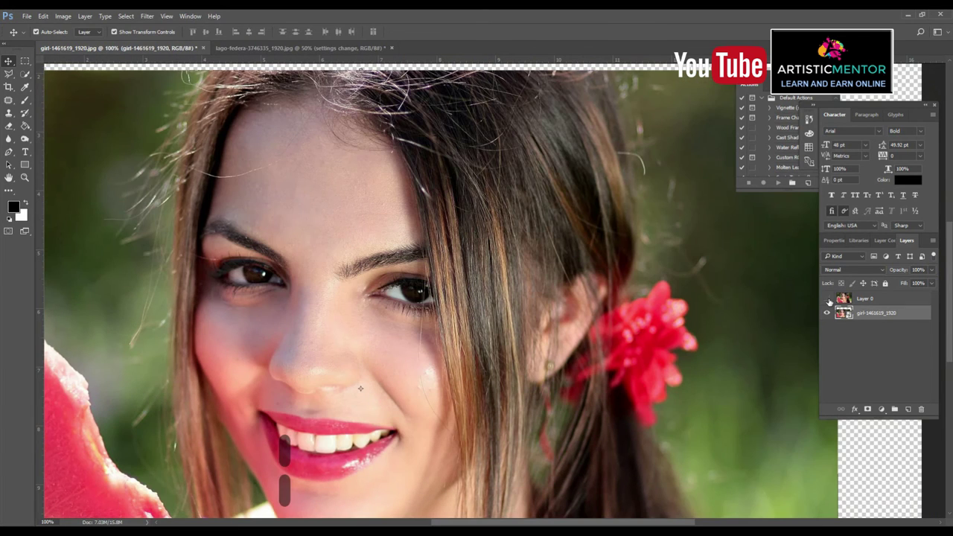
pyautogui.hotkey('ctrl', '-')
pyautogui.hotkey('ctrl', '-')
pyautogui.moveTo(626, 333); pyautogui.dragTo(654, 286)
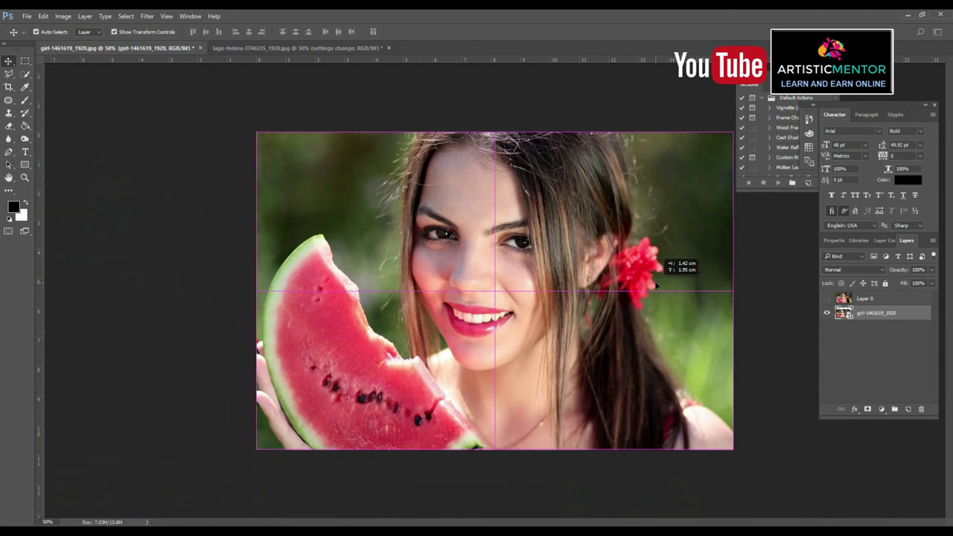
pyautogui.moveTo(654, 283); pyautogui.dragTo(652, 281)
pyautogui.click(886, 283)
pyautogui.hotkey('ctrl', '+')
pyautogui.hotkey('ctrl', '+')
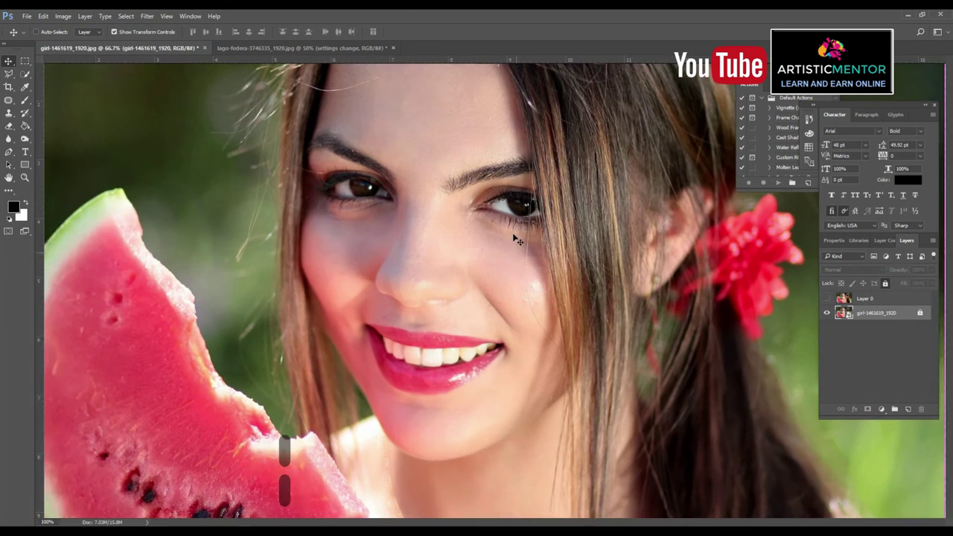
# Step: Compare painted and original by toggling Layer 0, leave it hidden, and unlock the photo layer
pyautogui.click(827, 298)
pyautogui.click(827, 298)
pyautogui.click(826, 298)
pyautogui.click(826, 298)
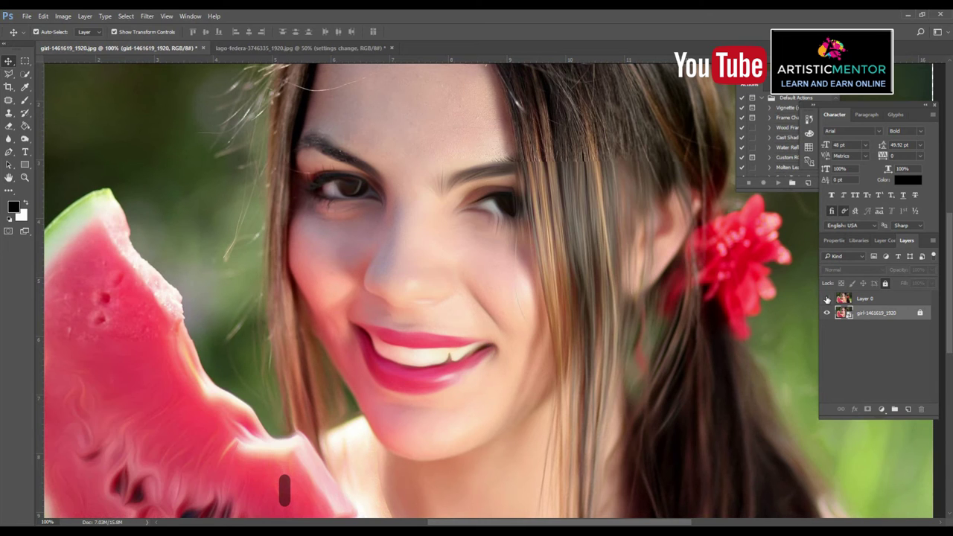
pyautogui.click(826, 297)
pyautogui.click(826, 298)
pyautogui.click(826, 298)
pyautogui.click(826, 298)
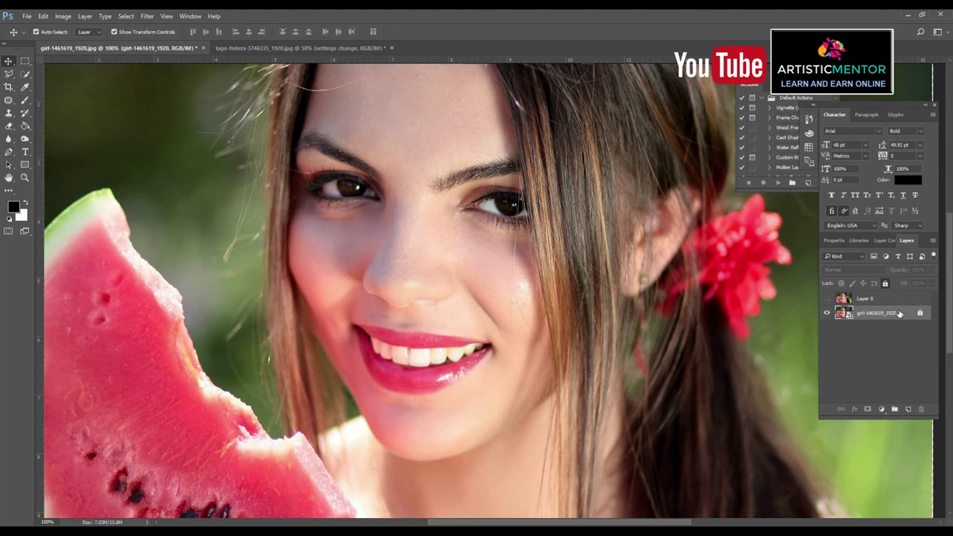
pyautogui.click(885, 284)
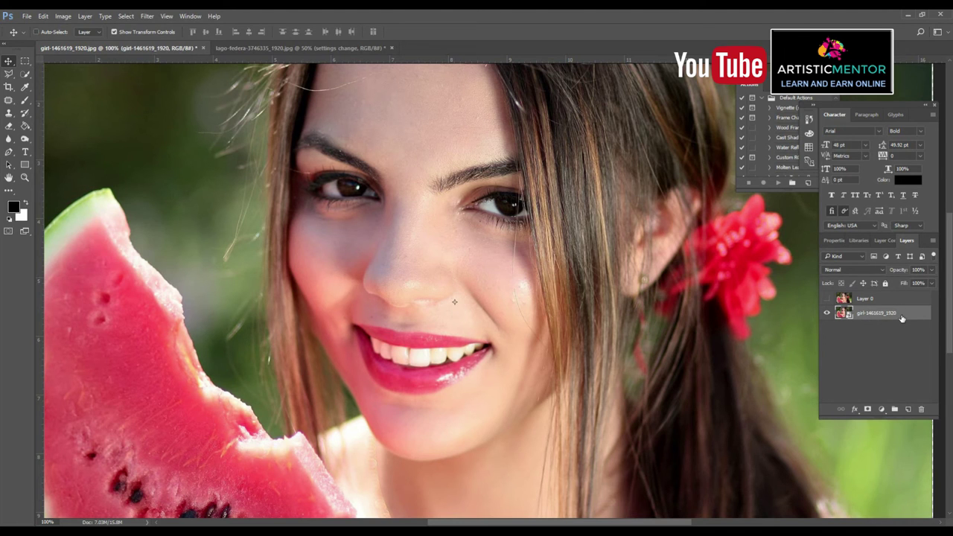
# Step: Duplicate the original girl photo layer to create a copy
pyautogui.hotkey('ctrl', 'j')
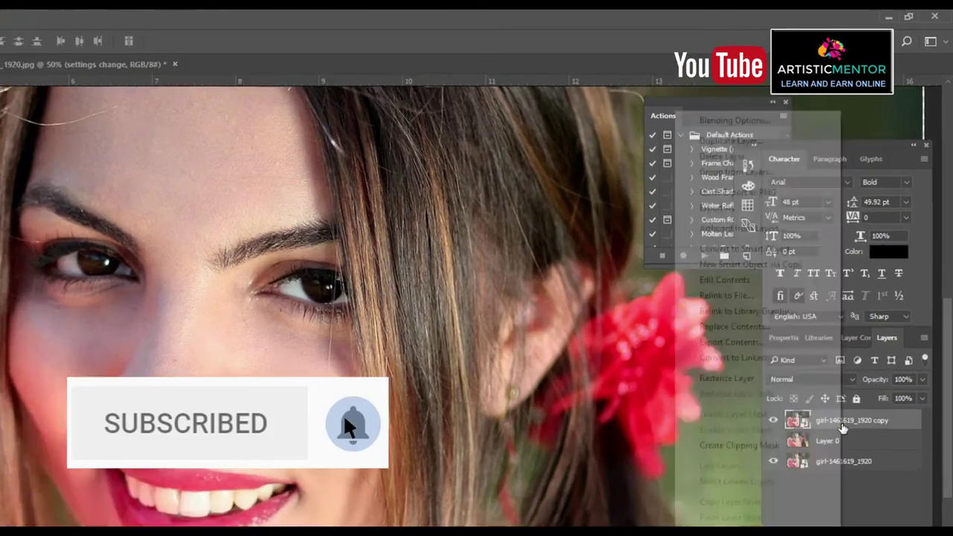
pyautogui.rightClick(877, 312)
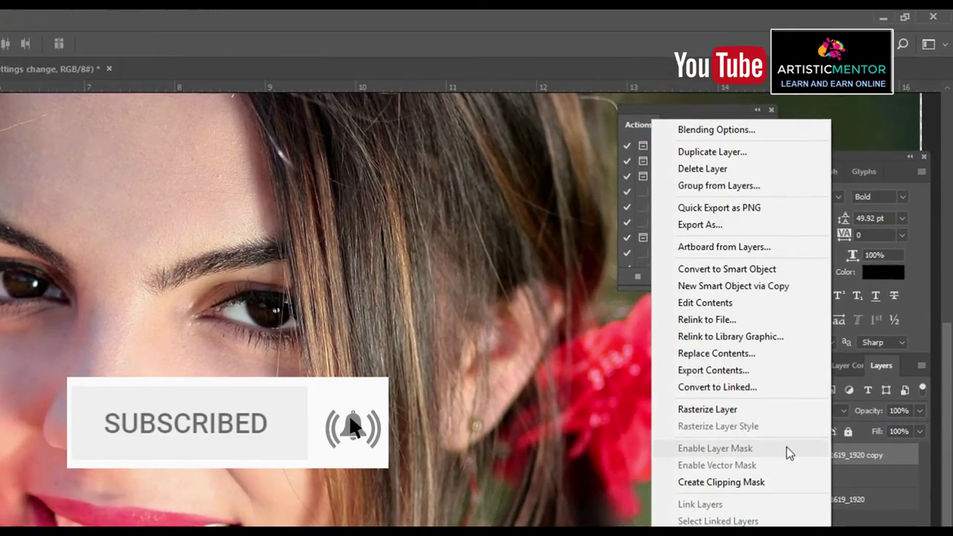
pyautogui.click(707, 409)
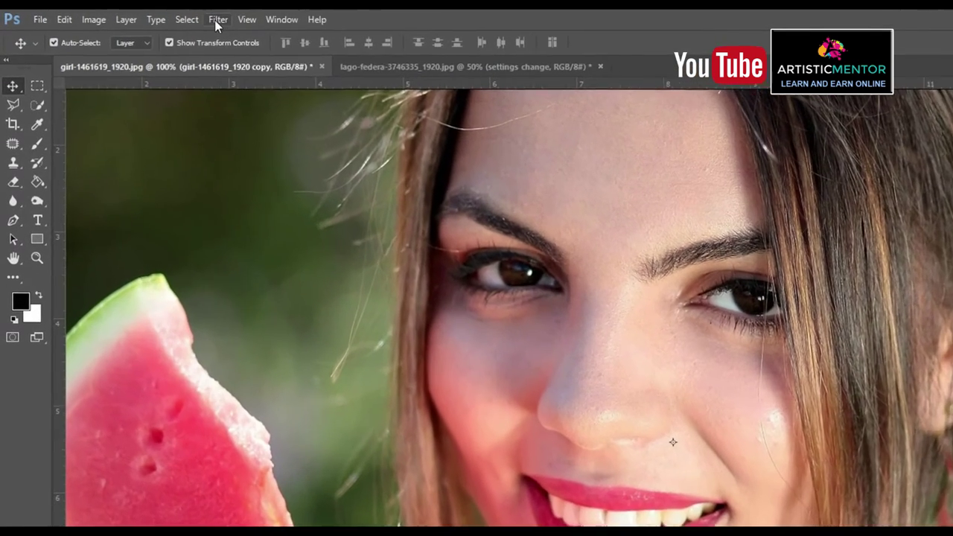
# Step: Apply Oil Paint to the copy with Stylization 6.9, Scale 2.4 and Cleanliness 7.9
pyautogui.click(147, 16)
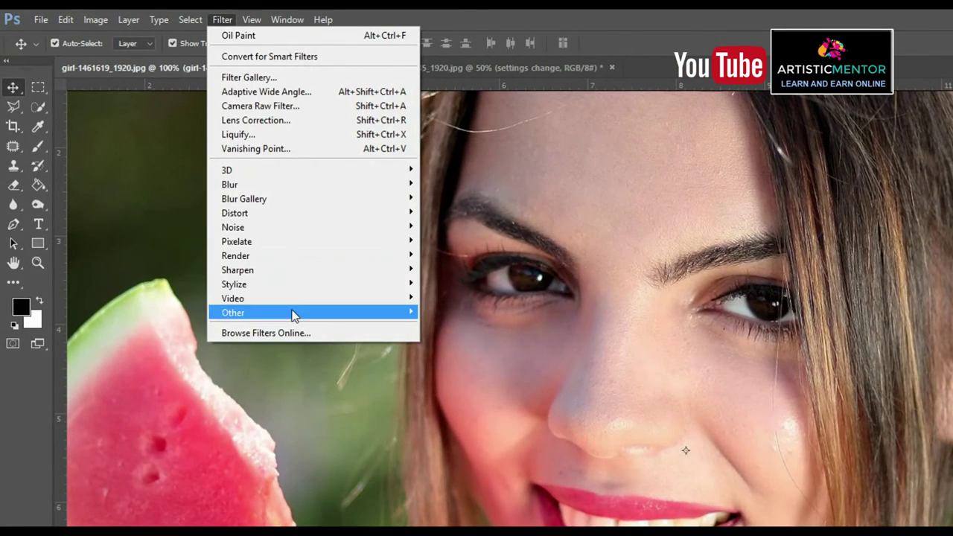
pyautogui.moveTo(234, 284)
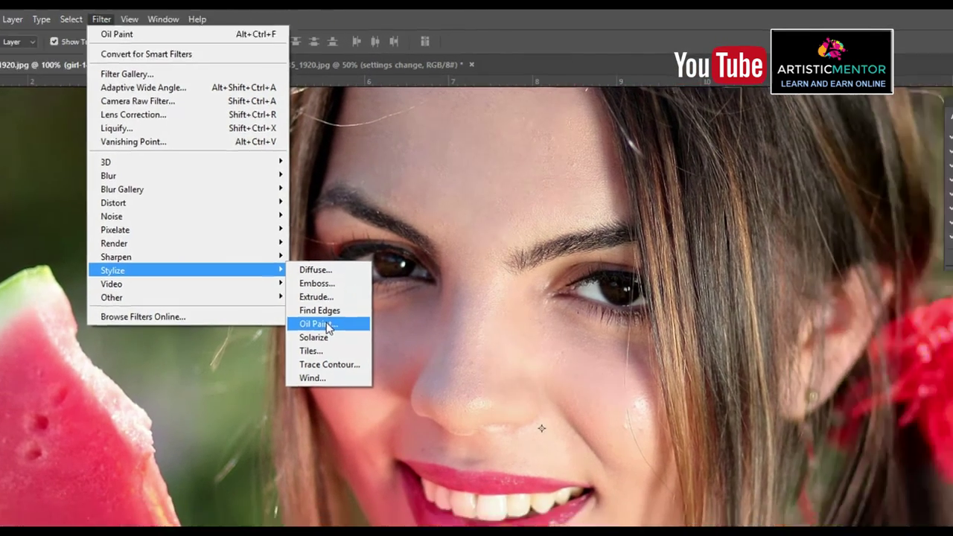
pyautogui.click(472, 345)
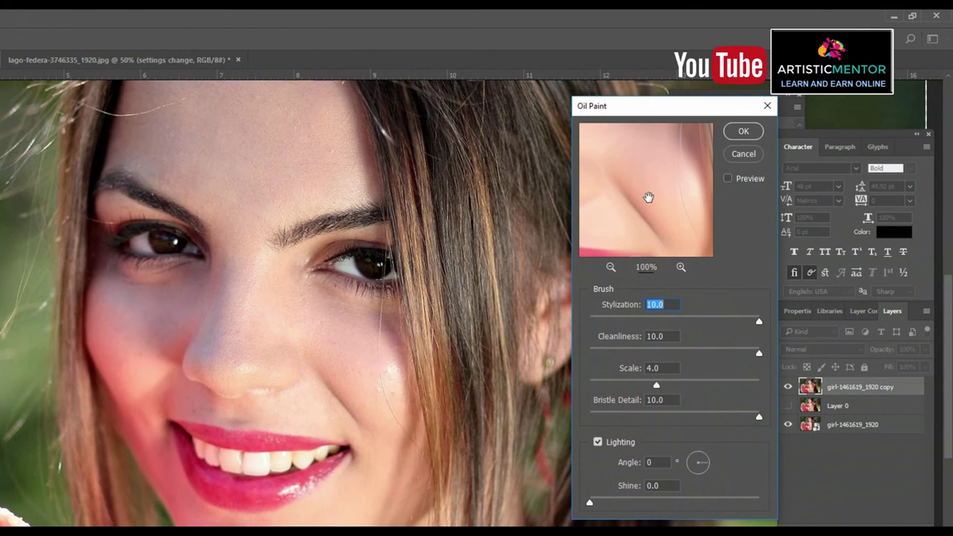
pyautogui.moveTo(648, 197); pyautogui.dragTo(637, 225)
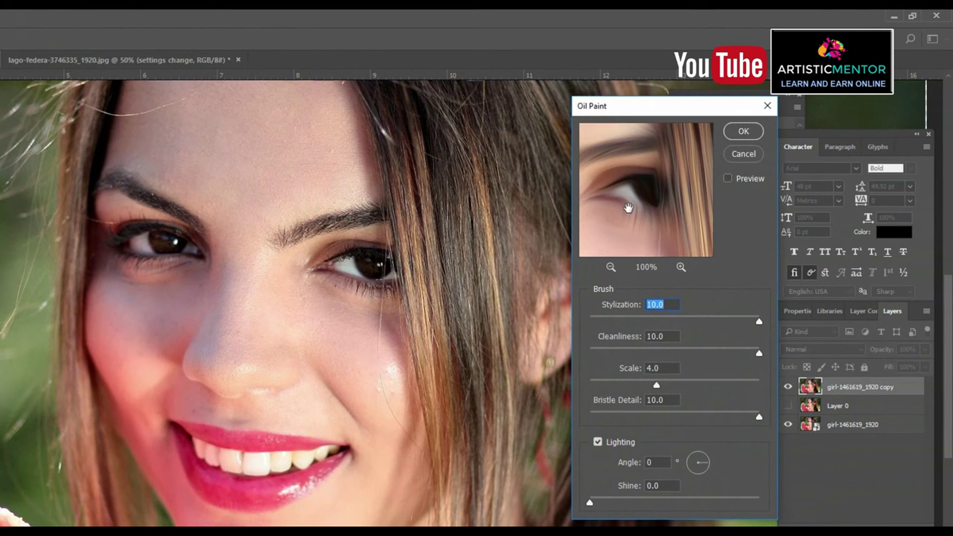
pyautogui.click(731, 320)
pyautogui.moveTo(717, 321); pyautogui.dragTo(705, 320)
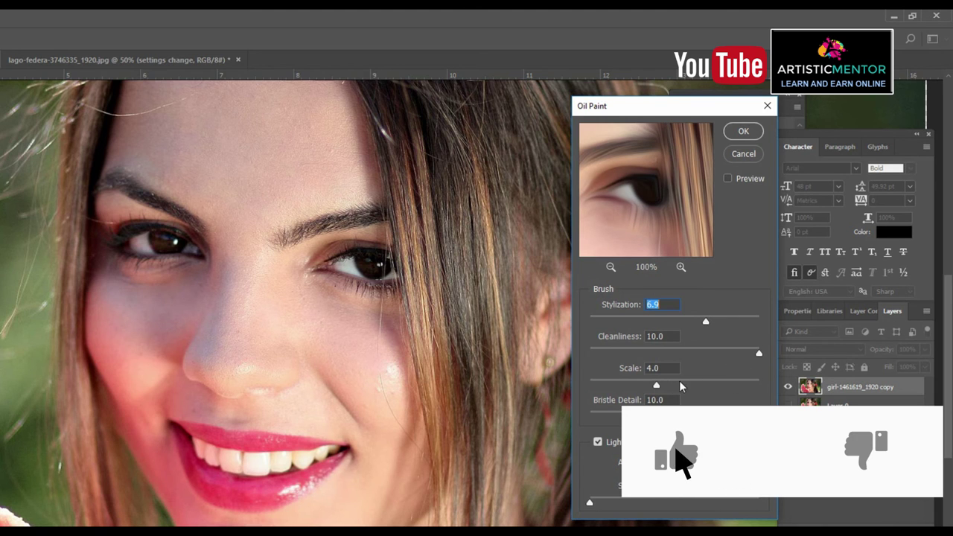
pyautogui.moveTo(656, 382); pyautogui.dragTo(629, 384)
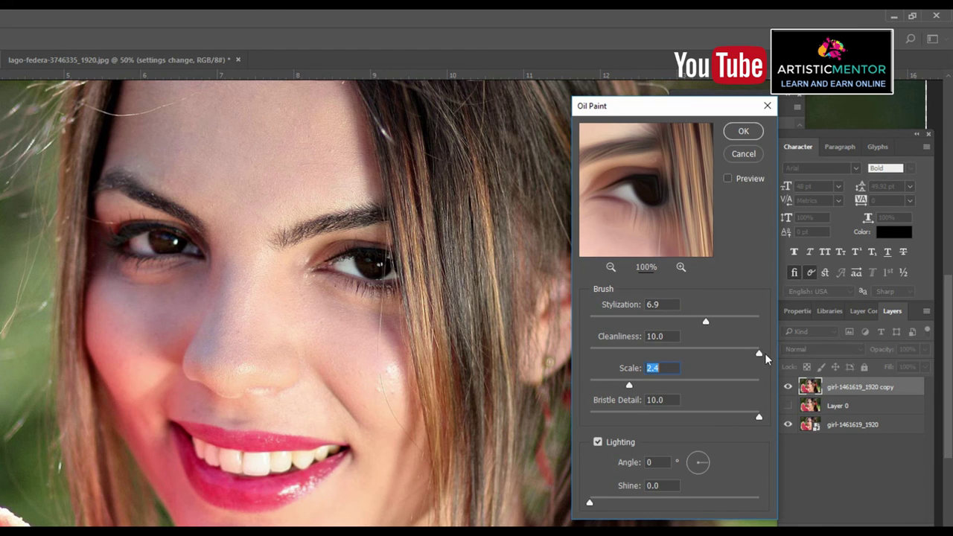
pyautogui.moveTo(744, 352); pyautogui.dragTo(706, 352)
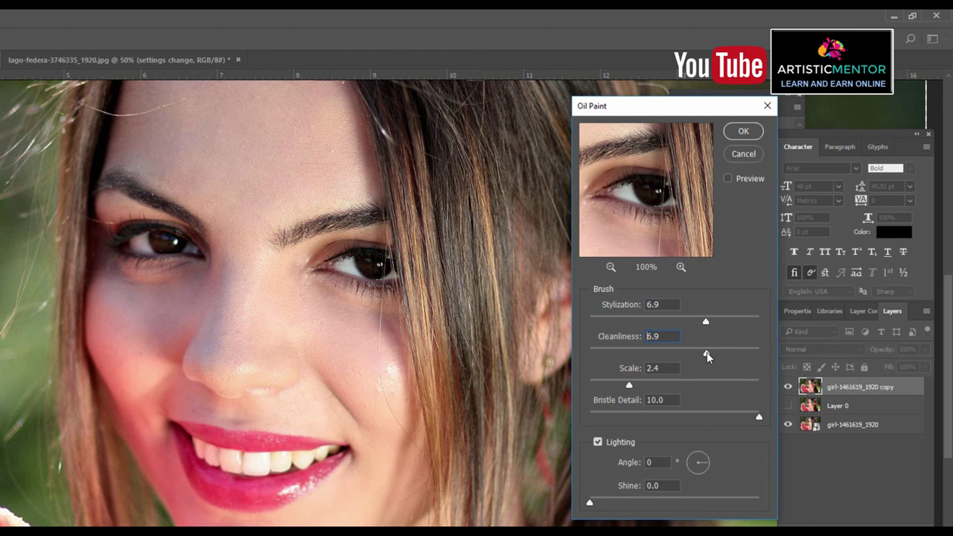
pyautogui.moveTo(720, 351); pyautogui.dragTo(723, 351)
pyautogui.moveTo(661, 217); pyautogui.dragTo(646, 235)
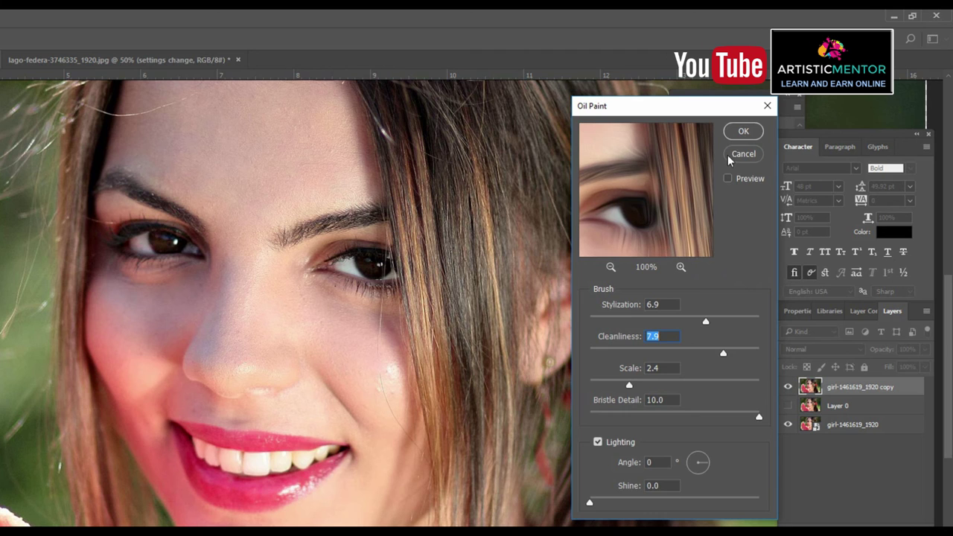
pyautogui.click(742, 131)
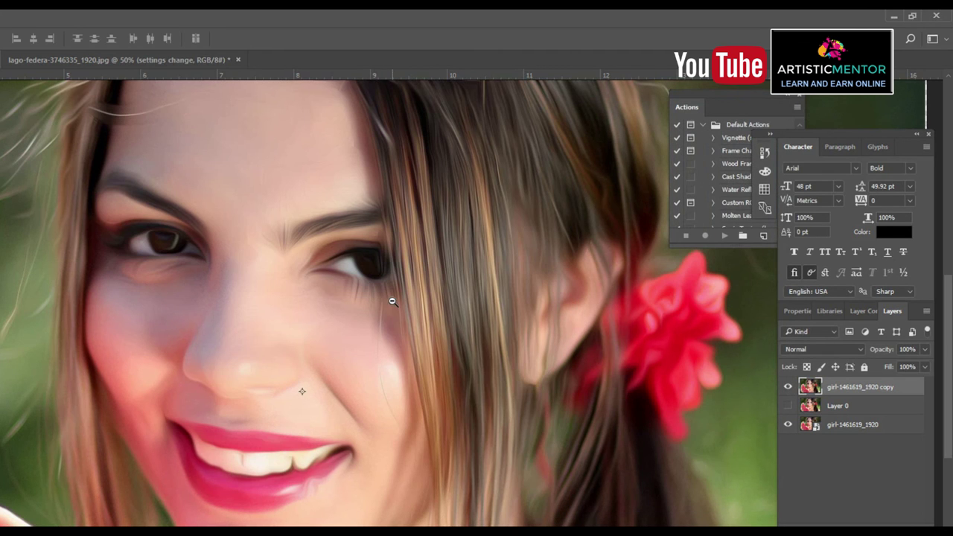
# Step: Zoom in on the painted face and the top of the portrait
pyautogui.keyDown('alt'); pyautogui.click(392, 301); pyautogui.keyUp('alt')
pyautogui.keyDown('alt'); pyautogui.click(383, 291); pyautogui.keyUp('alt')
pyautogui.click(366, 345)
pyautogui.click(374, 312)
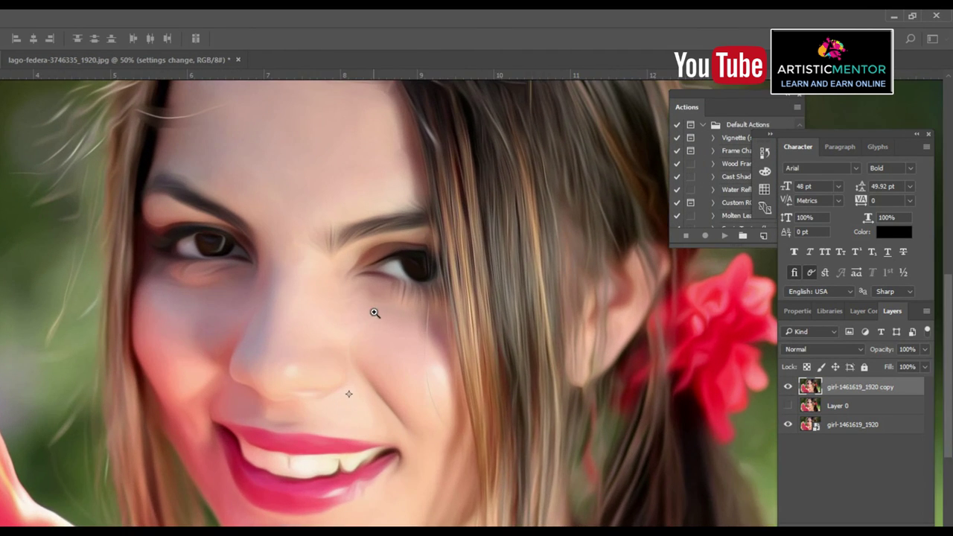
pyautogui.click(385, 276)
pyautogui.keyDown('alt'); pyautogui.click(382, 285); pyautogui.keyUp('alt')
pyautogui.keyDown('alt'); pyautogui.click(387, 276); pyautogui.keyUp('alt')
# Step: Toggle Layer 0 and the painted copy on and off to compare the versions
pyautogui.click(786, 406)
pyautogui.click(500, 379)
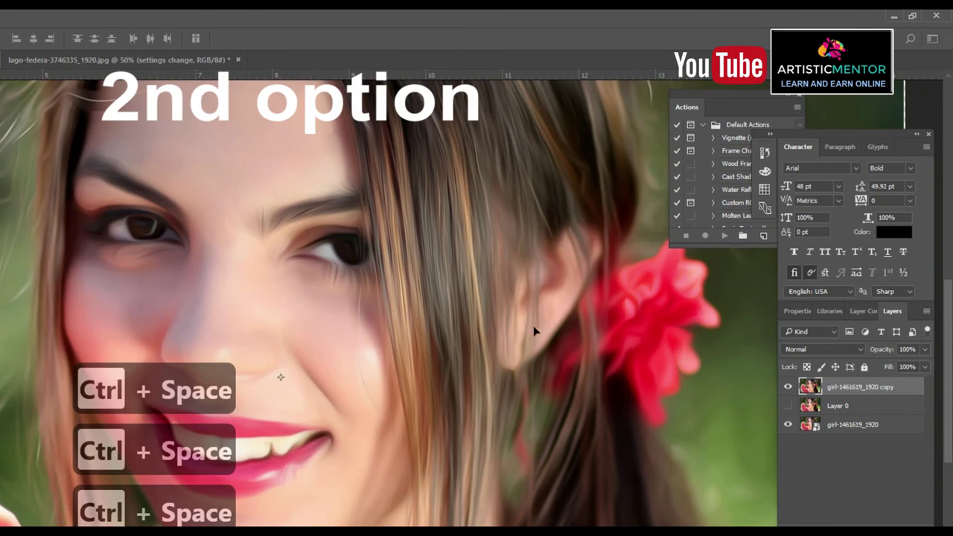
pyautogui.click(787, 405)
pyautogui.click(789, 387)
pyautogui.click(788, 387)
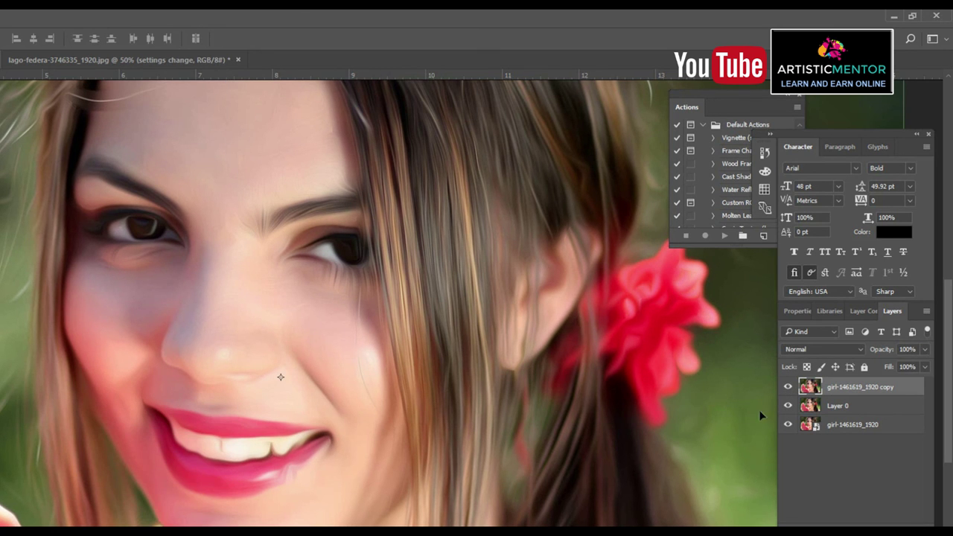
# Step: View the original, then leave only Layer 0's painting visible and zoom out
pyautogui.click(788, 406)
pyautogui.click(789, 387)
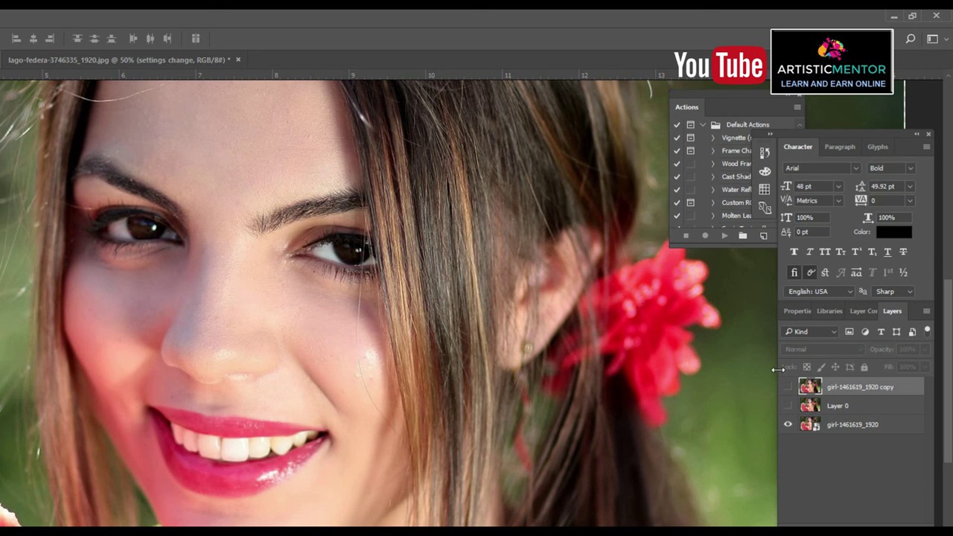
pyautogui.click(786, 387)
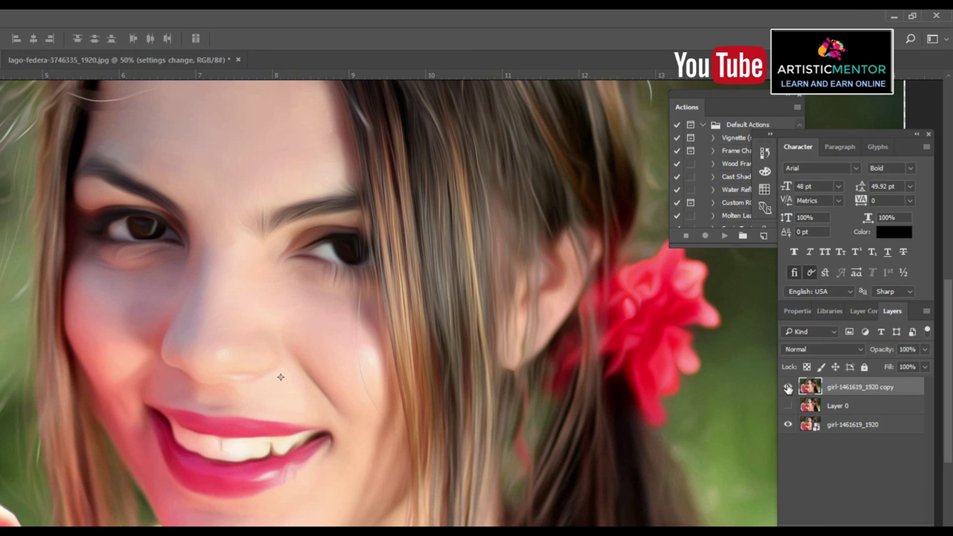
pyautogui.click(788, 387)
pyautogui.click(788, 405)
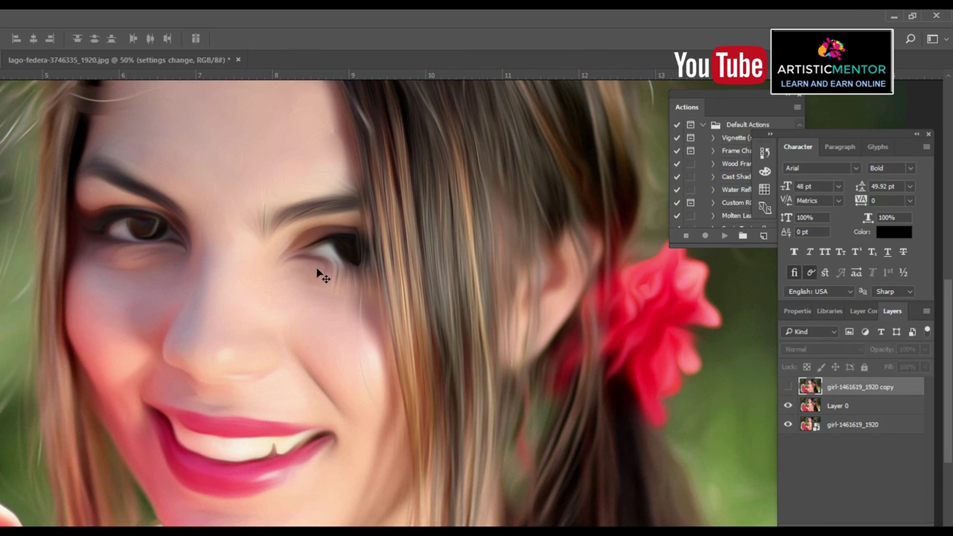
pyautogui.hotkey('ctrl', '-')
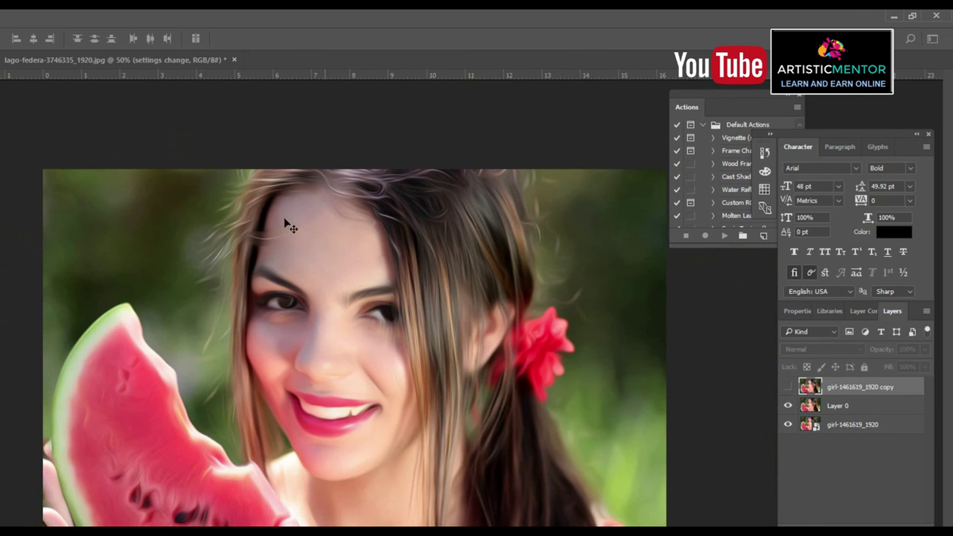
# Step: Bring the lago-federa lake landscape document back to the front
pyautogui.click(94, 56)
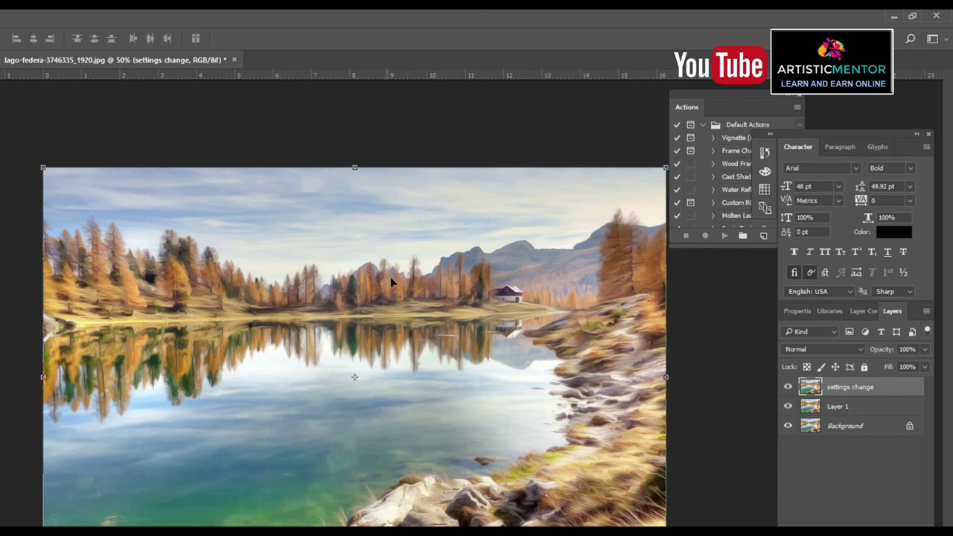